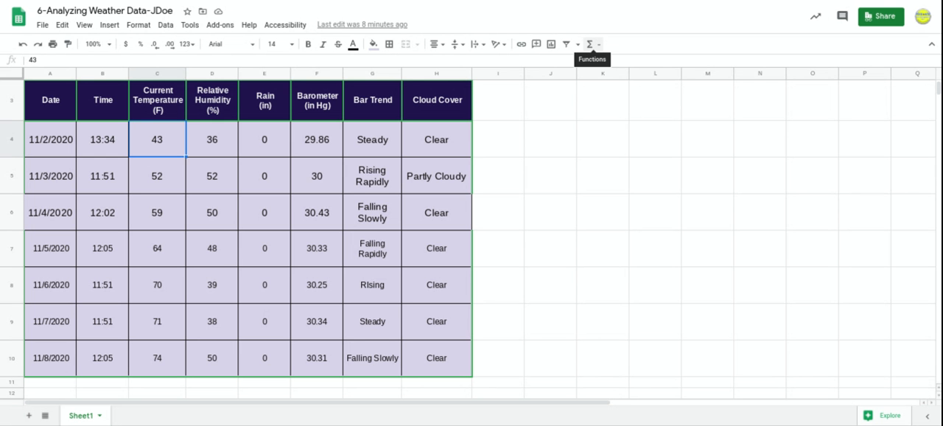
# Examine the list of available spreadsheet functions and their categories, from SUM and AVERAGE through Statistical and Web.
pyautogui.click(598, 45)
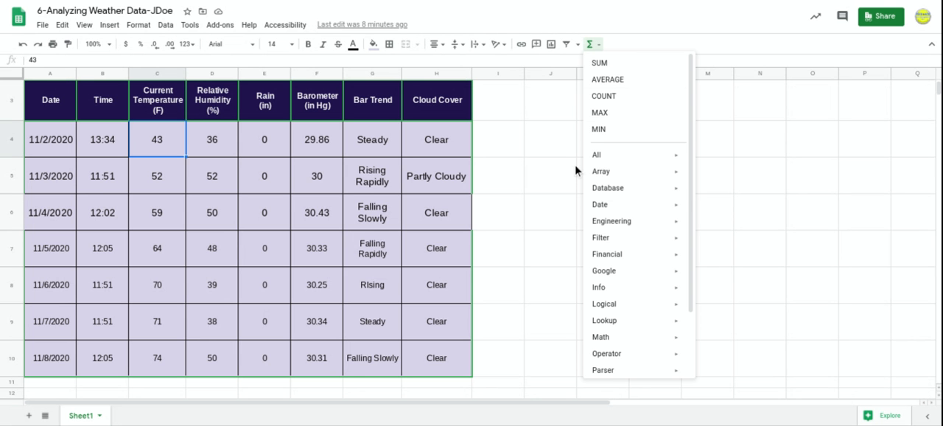
pyautogui.scroll(-2, 609, 190)
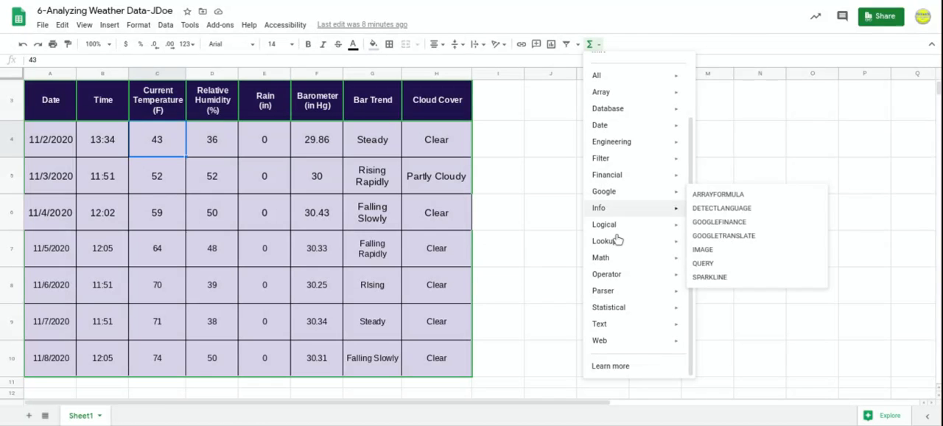
pyautogui.moveTo(617, 240)
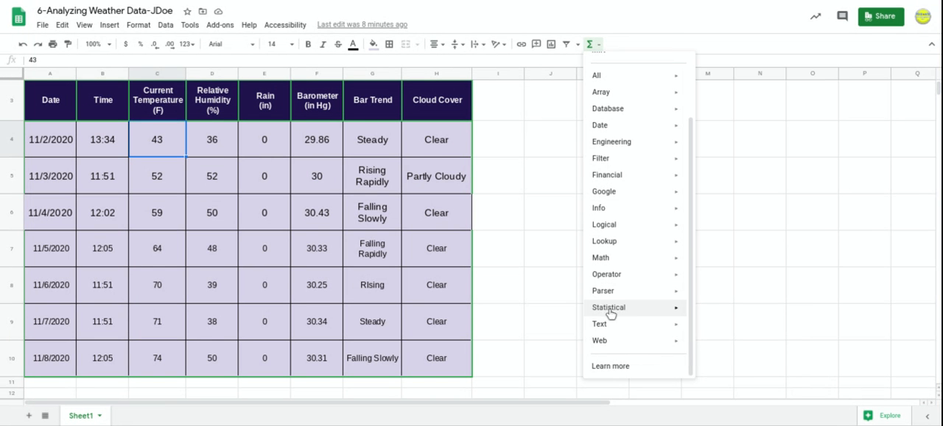
pyautogui.moveTo(604, 327)
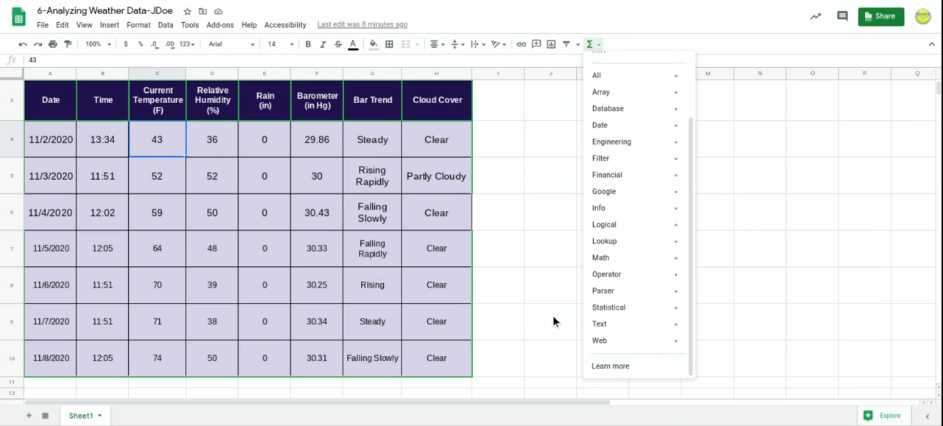
pyautogui.scroll(1, 553, 315)
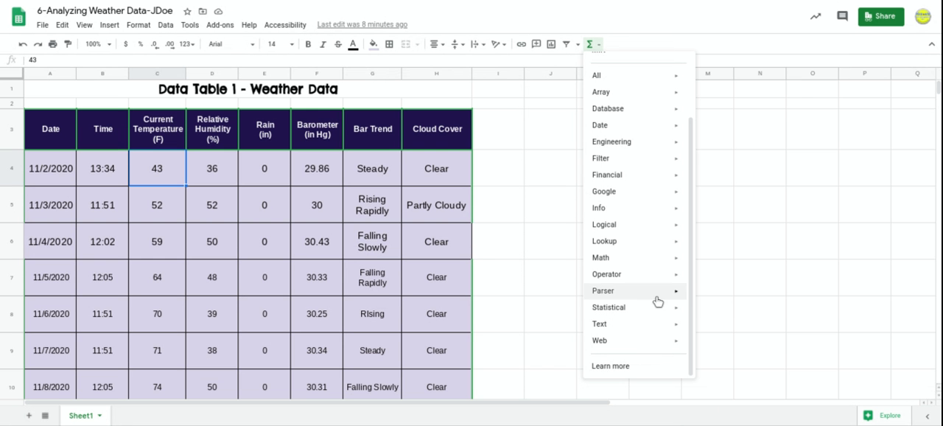
pyautogui.scroll(1, 650, 272)
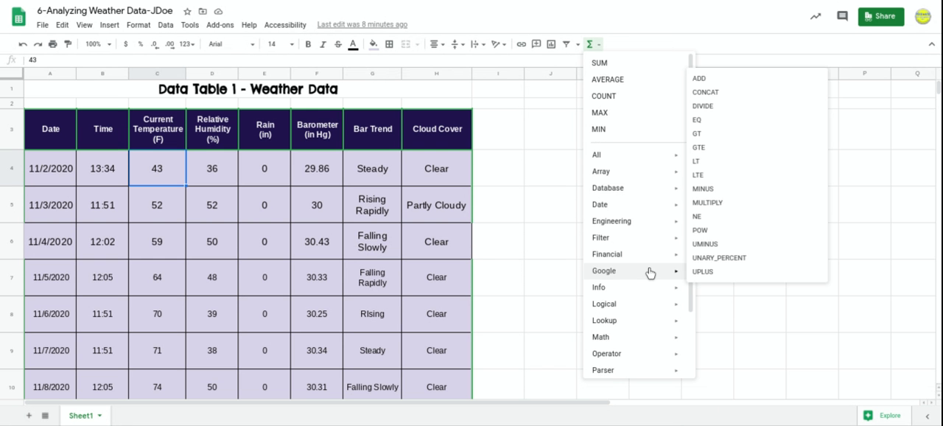
pyautogui.scroll(-1, 493, 142)
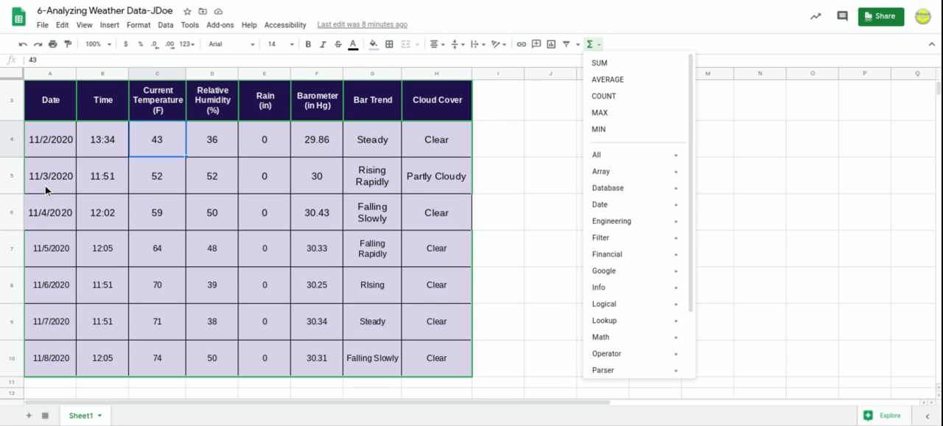
pyautogui.scroll(1, 46, 185)
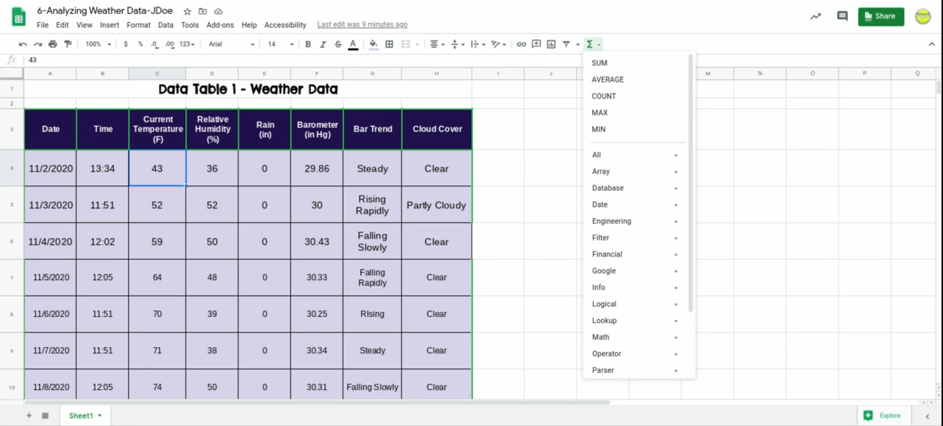
pyautogui.click(517, 148)
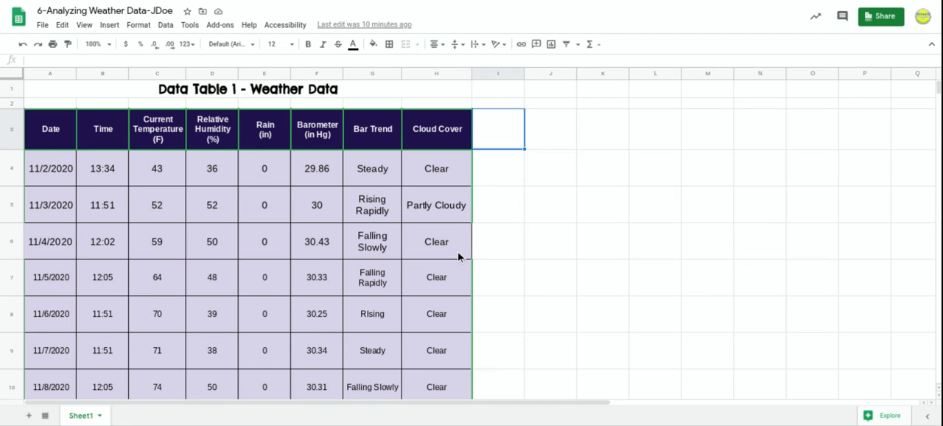
# Rename Sheet1, which holds the weather data, as "Data Table 1".
pyautogui.scroll(-1, 459, 256)
pyautogui.scroll(-1, 458, 256)
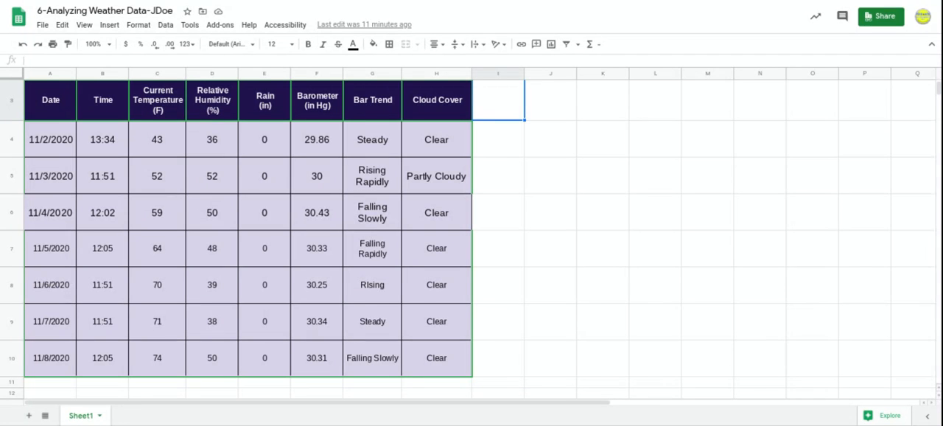
pyautogui.click(100, 416)
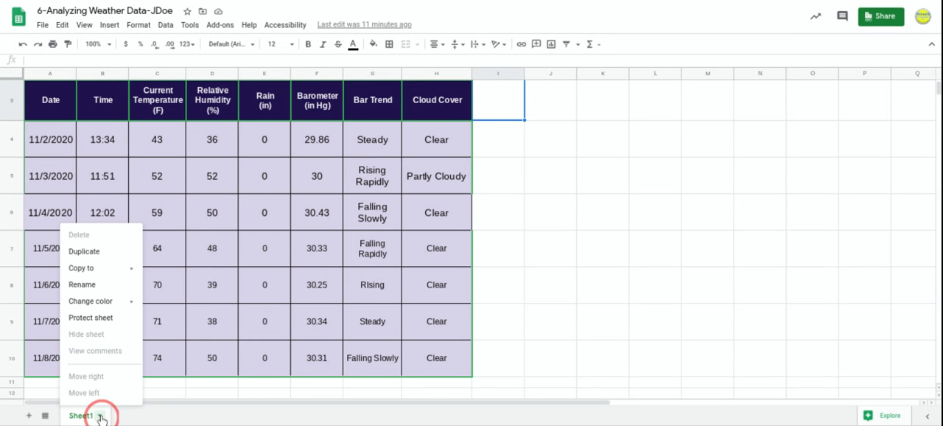
pyautogui.click(83, 285)
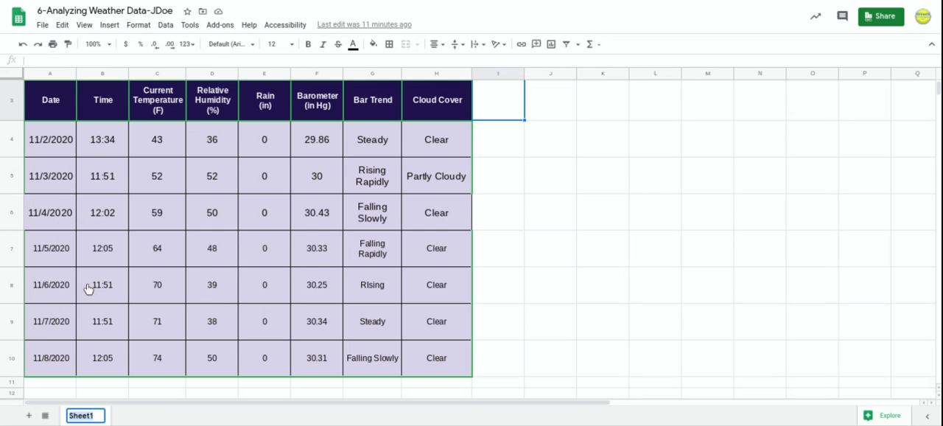
pyautogui.write('Data')
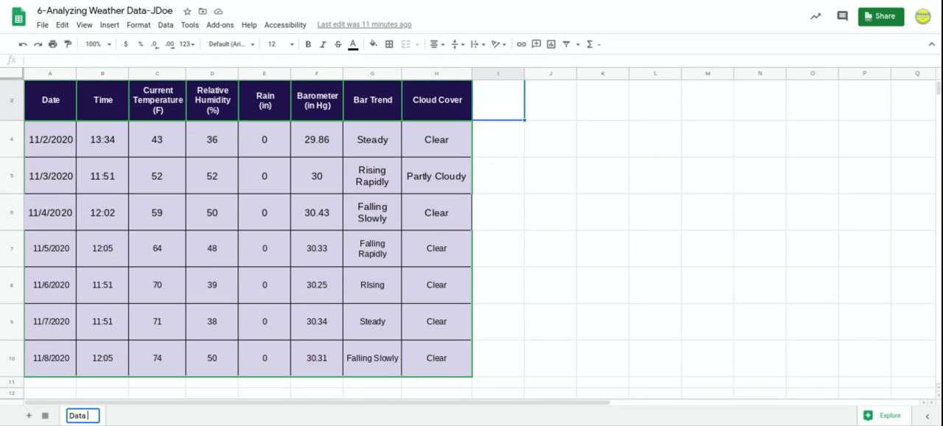
pyautogui.write(' Table 1')
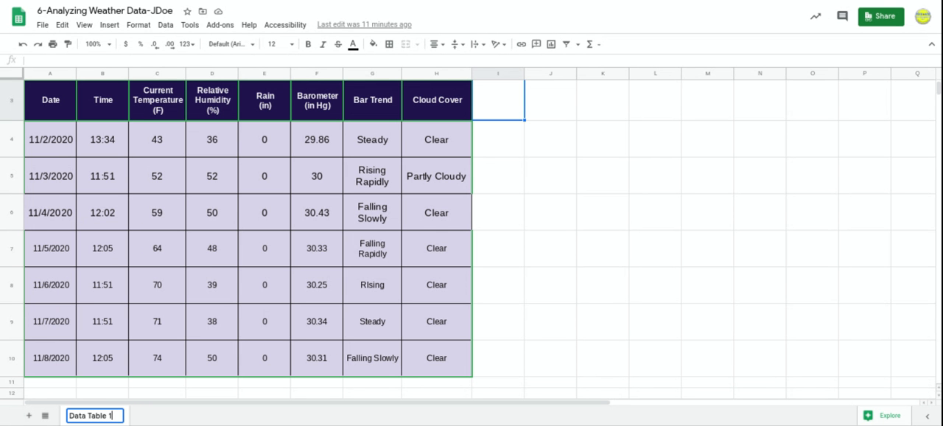
pyautogui.press('Return')
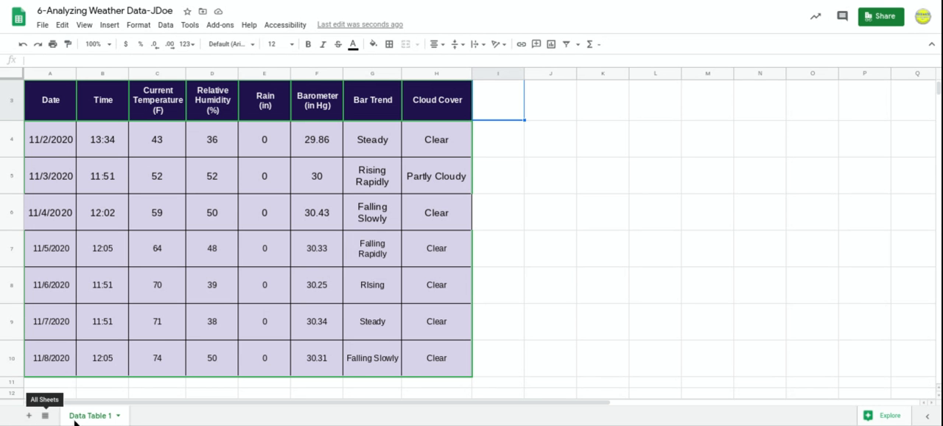
# Duplicate the Data Table 1 sheet within the same spreadsheet.
pyautogui.click(118, 417)
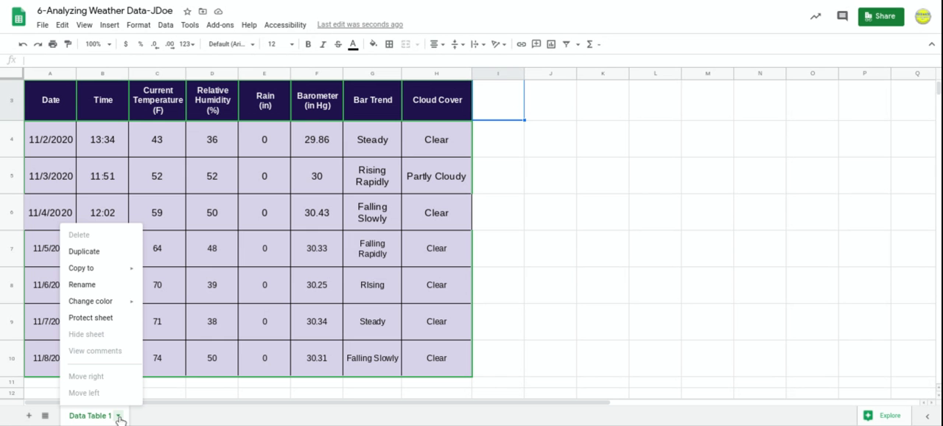
pyautogui.click(88, 251)
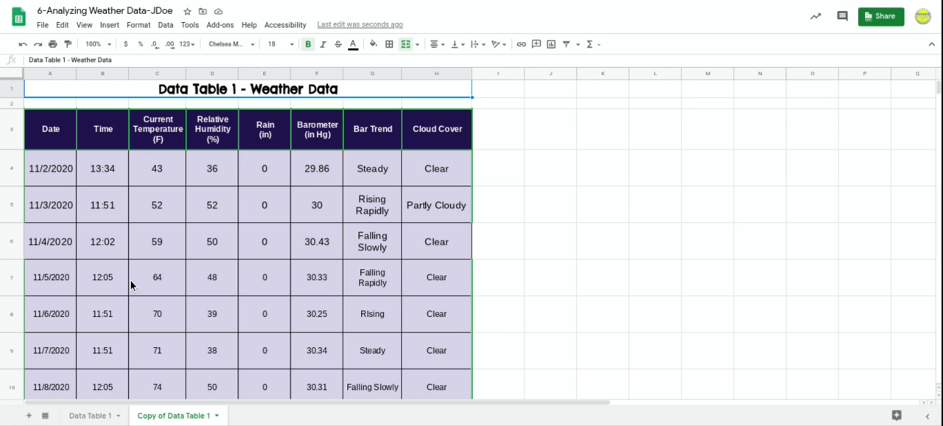
pyautogui.click(60, 180)
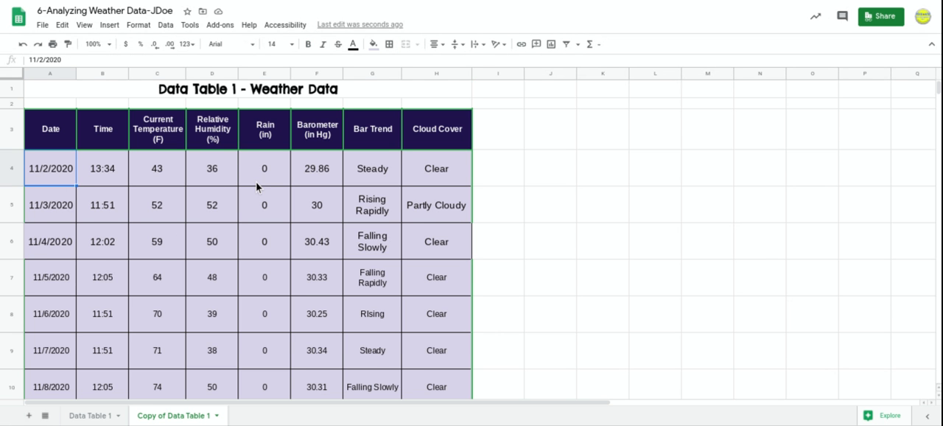
pyautogui.scroll(-2, 256, 182)
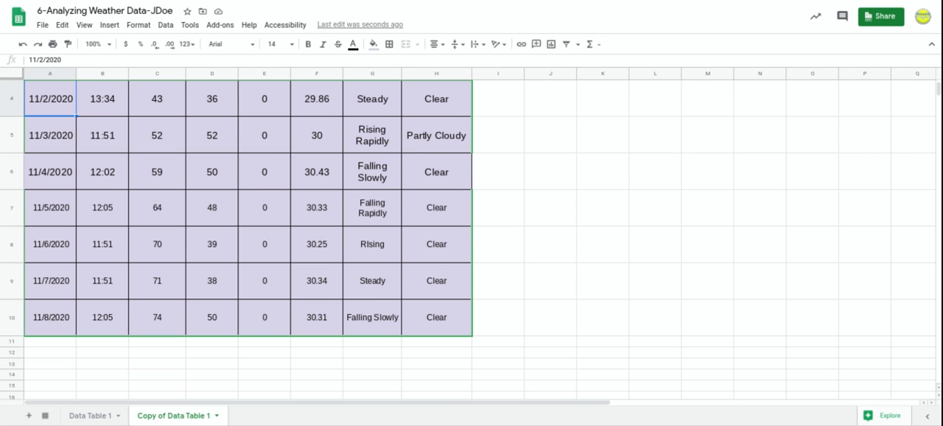
# Rename the duplicated sheet as "Data Analysis Table".
pyautogui.click(216, 416)
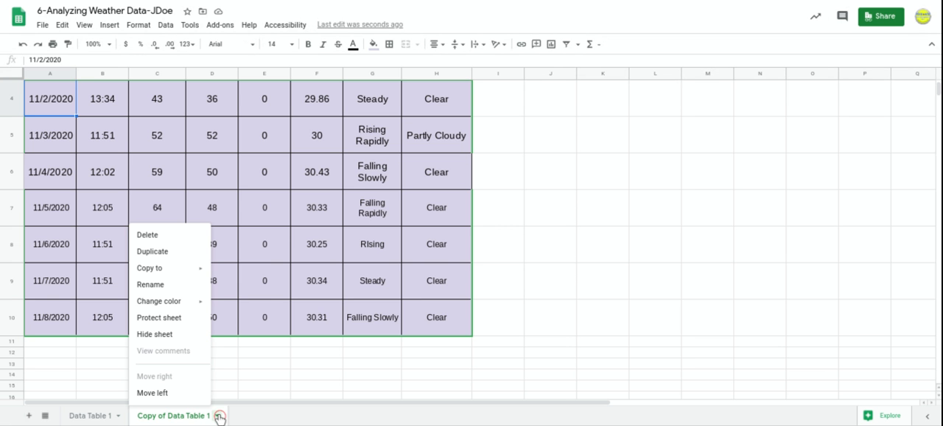
pyautogui.click(160, 286)
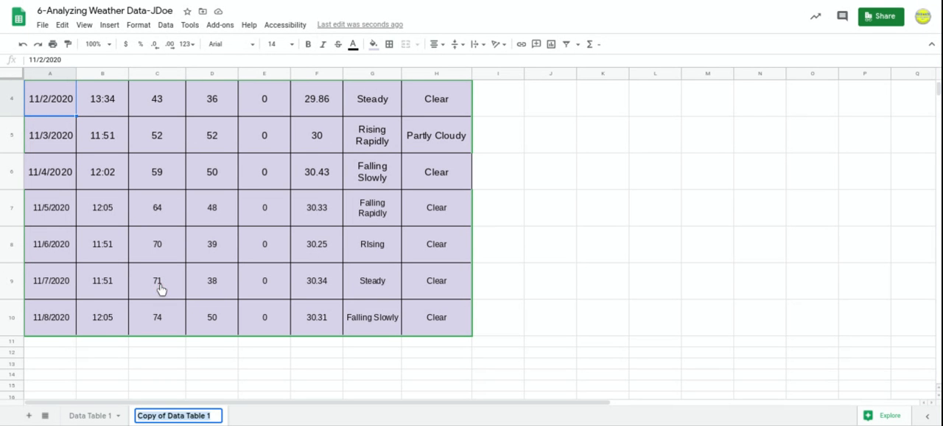
pyautogui.write('Data An')
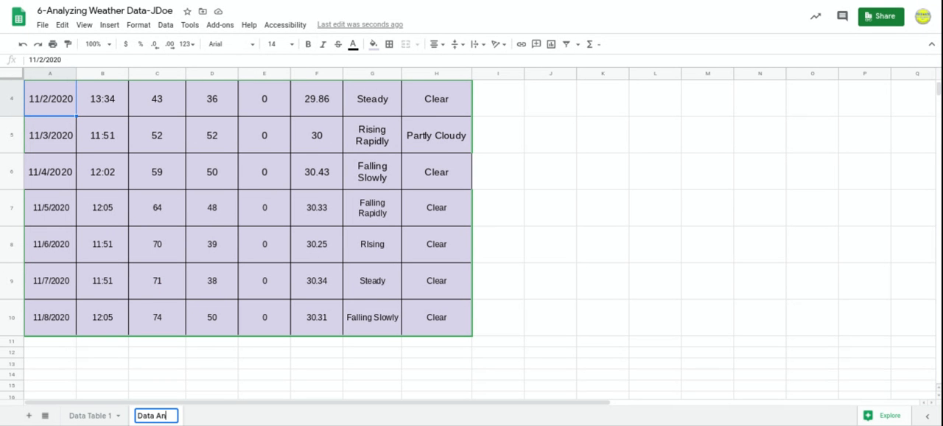
pyautogui.write('alysis')
pyautogui.write(' T')
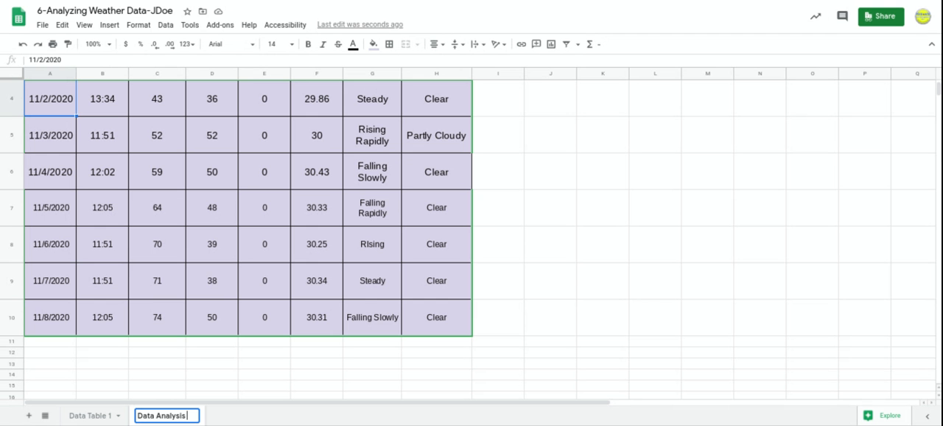
pyautogui.write('able')
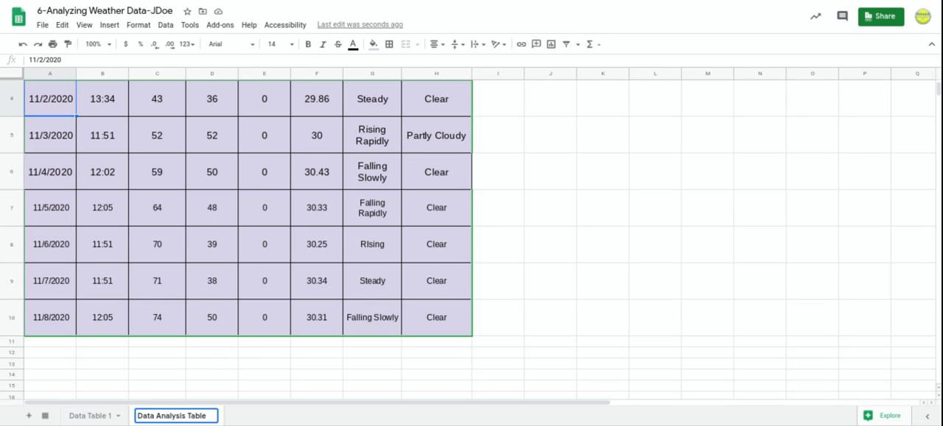
pyautogui.click(211, 364)
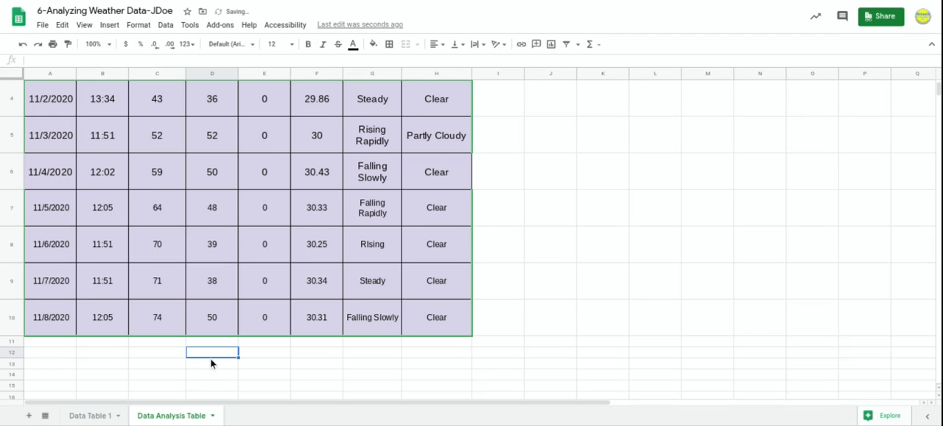
# Delete the Bar Trend and Cloud Cover columns (G and H) from the Data Analysis Table sheet.
pyautogui.scroll(2, 211, 363)
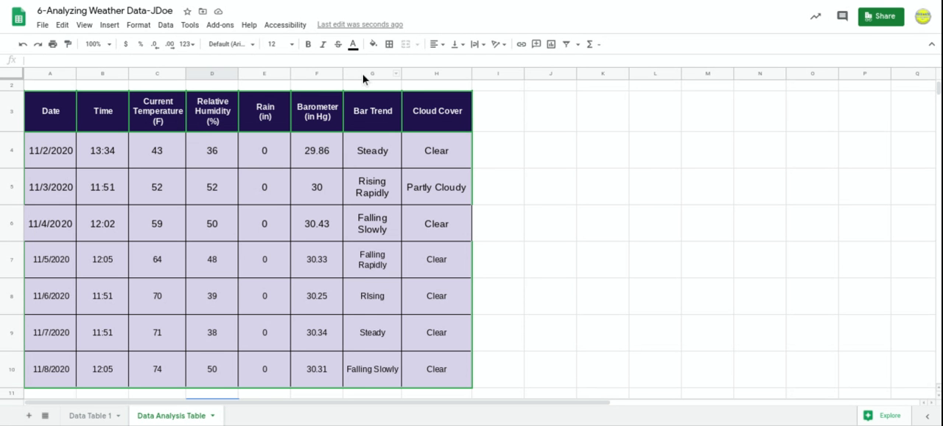
pyautogui.moveTo(367, 75); pyautogui.dragTo(425, 78)
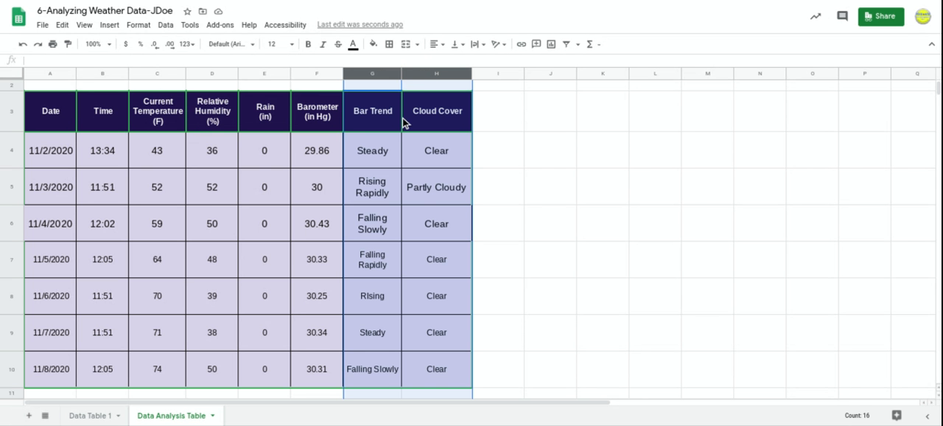
pyautogui.scroll(-3, 405, 122)
pyautogui.scroll(1, 403, 123)
pyautogui.scroll(2, 404, 123)
pyautogui.click(467, 75)
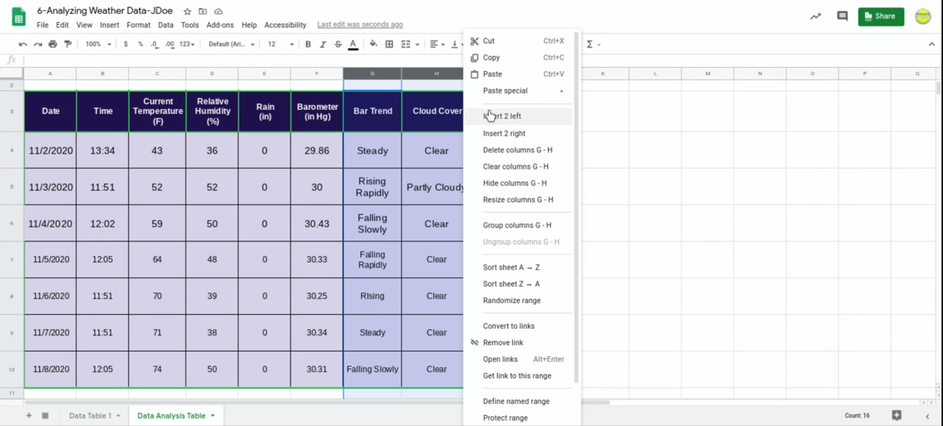
pyautogui.click(520, 156)
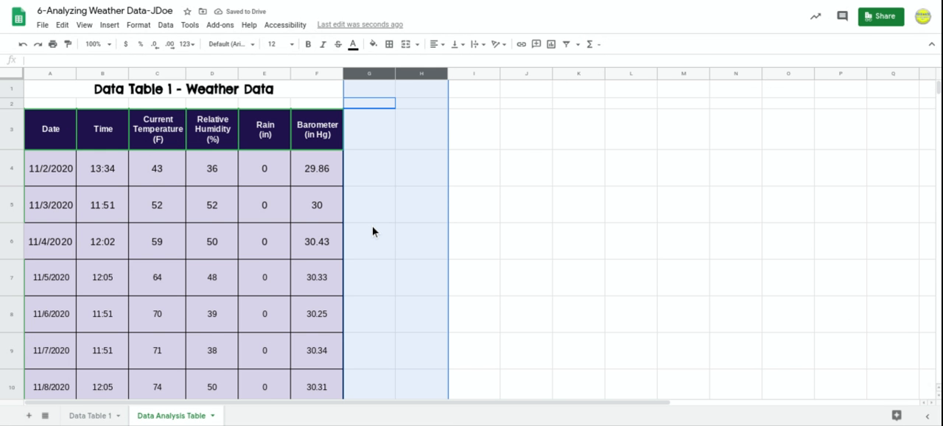
# Review the remaining weather table from its title to the last date row and clear the column selection.
pyautogui.scroll(-3, 373, 232)
pyautogui.hscroll(2, 373, 232)
pyautogui.hscroll(-1, 471, 236)
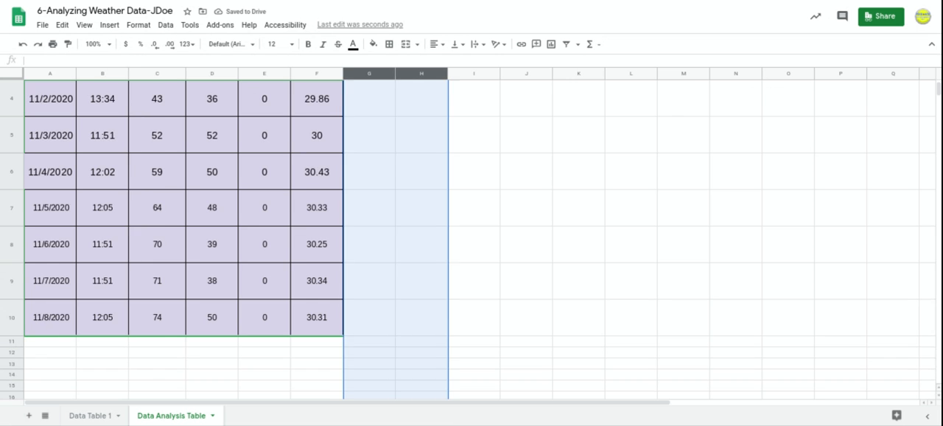
pyautogui.scroll(2, 471, 235)
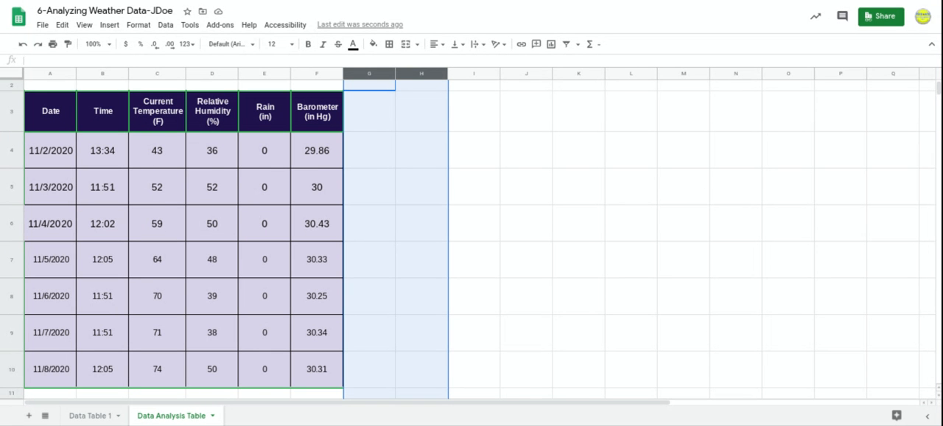
pyautogui.scroll(-1, 179, 128)
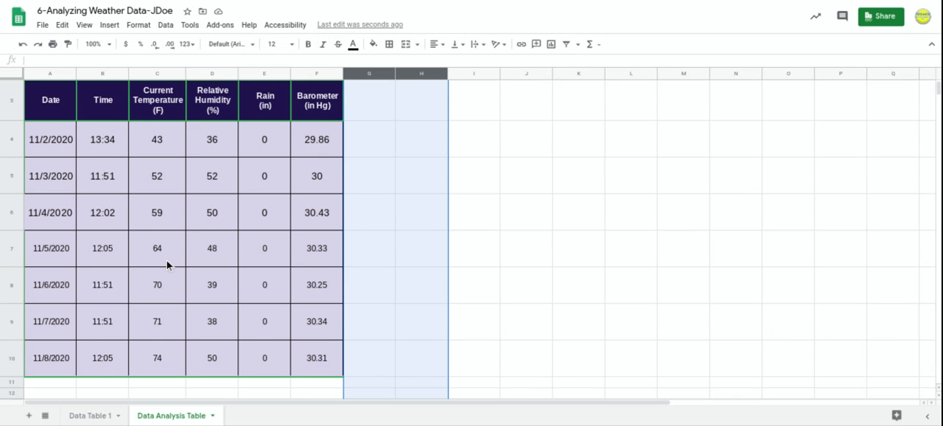
pyautogui.scroll(-1, 169, 265)
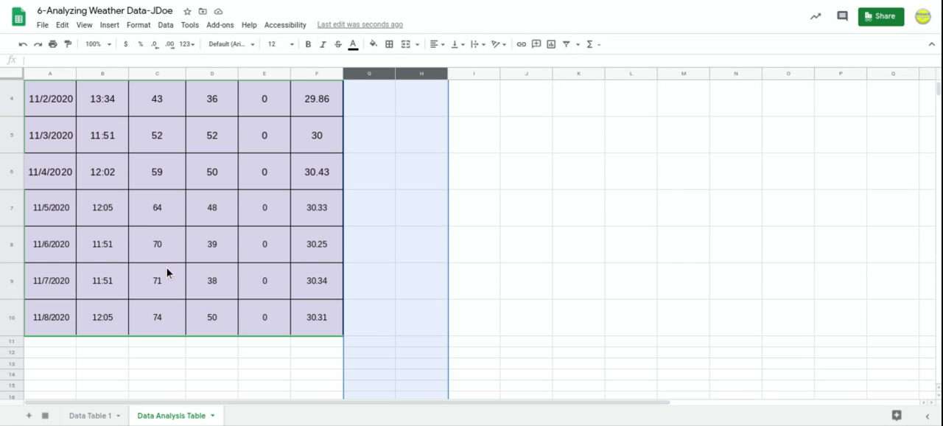
pyautogui.click(422, 281)
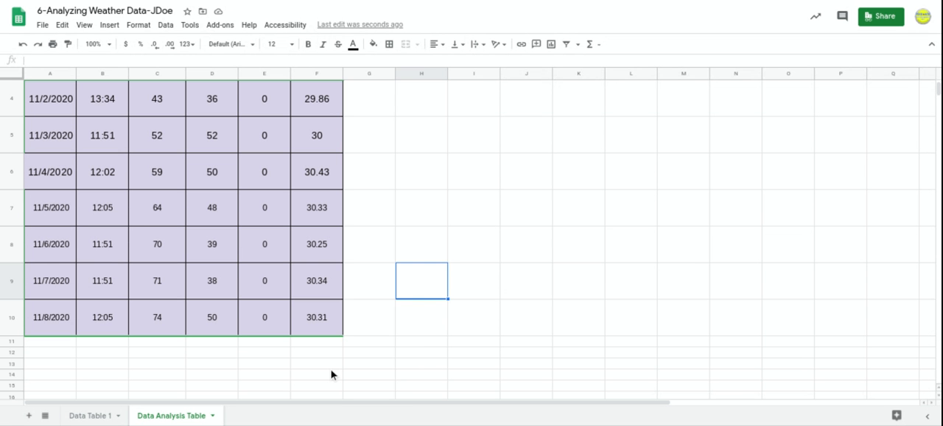
pyautogui.scroll(2, 332, 375)
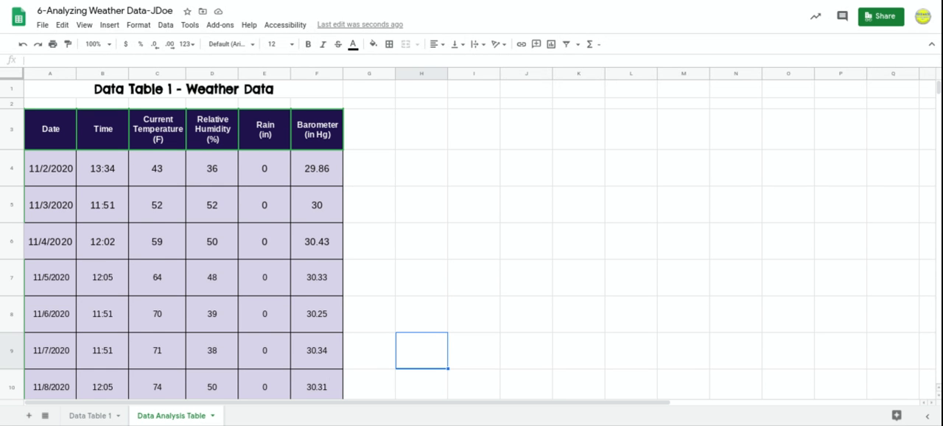
# Enter the heading "Average Temperature (F)" in cell H3, with "(F)" on a second line.
pyautogui.scroll(-1, 468, 240)
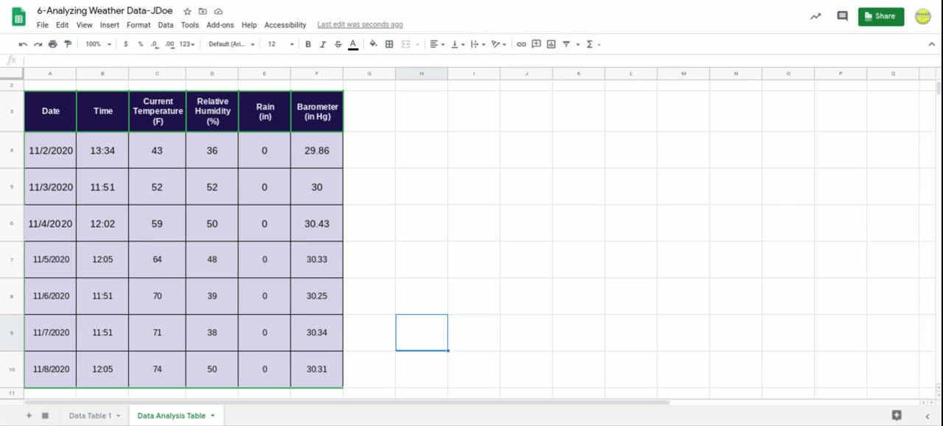
pyautogui.scroll(-1, 468, 234)
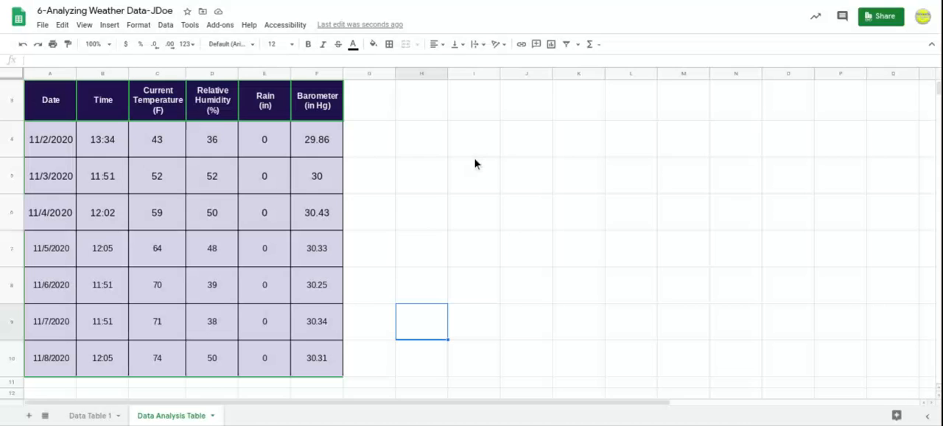
pyautogui.click(422, 118)
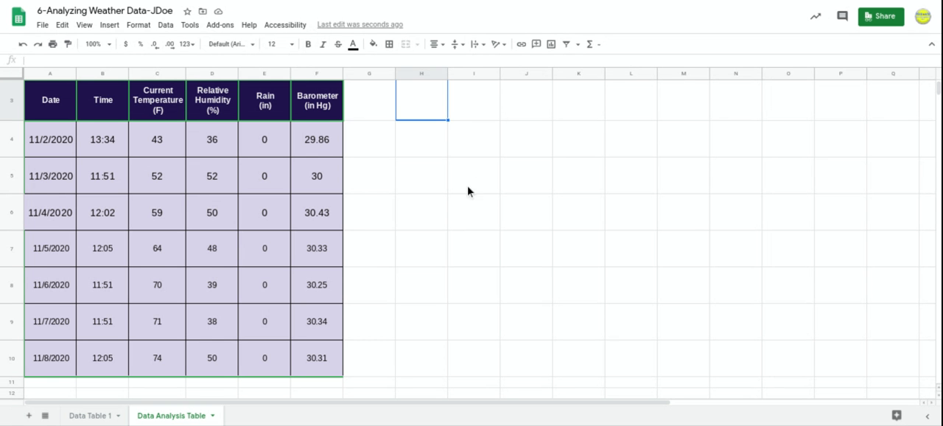
pyautogui.write('Average')
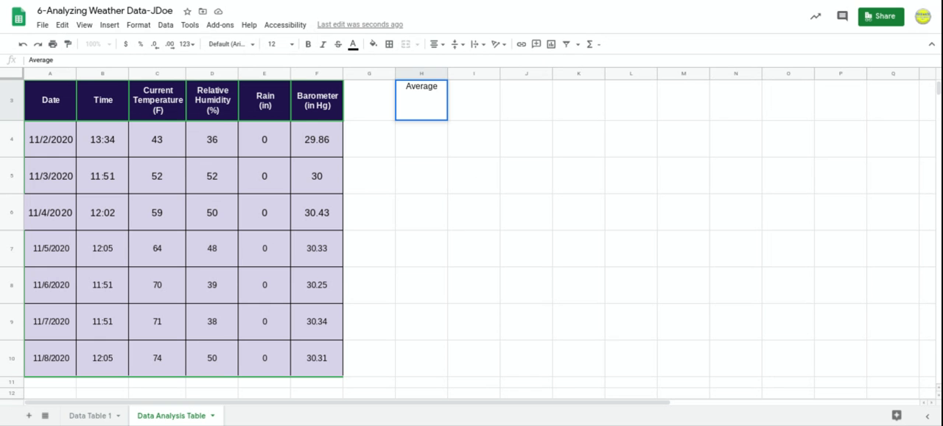
pyautogui.write(' Temp')
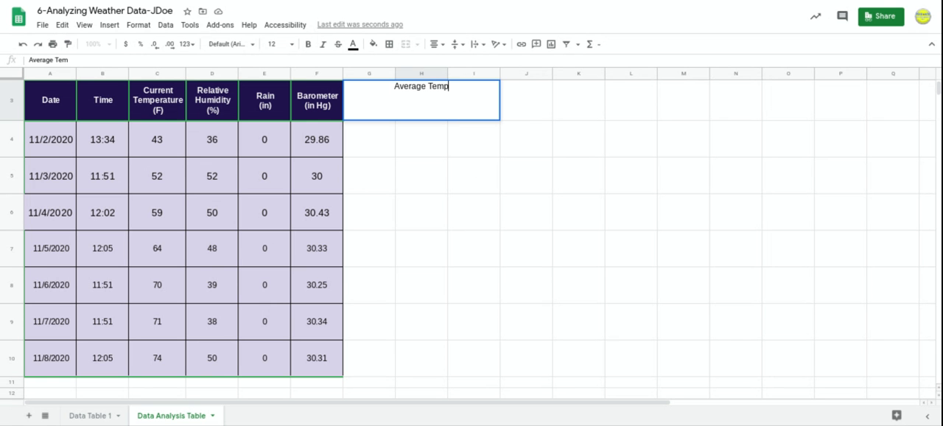
pyautogui.write('erature')
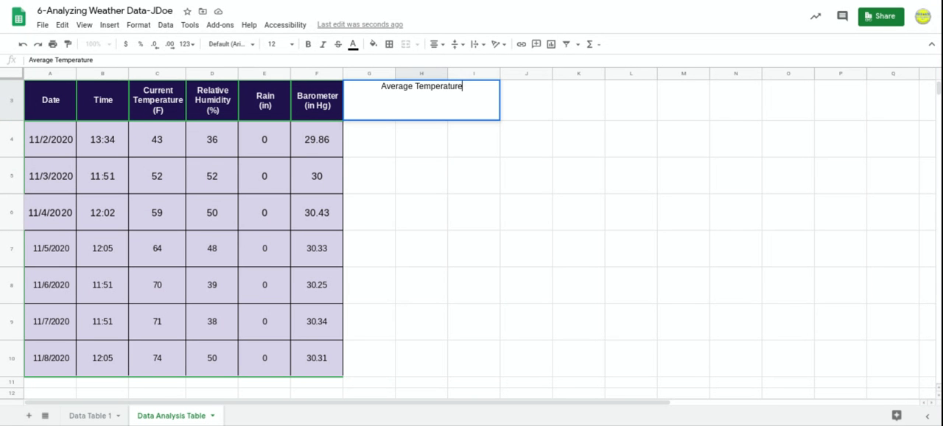
pyautogui.hotkey('alt', 'Return')
pyautogui.write('(F)')
pyautogui.click(442, 138)
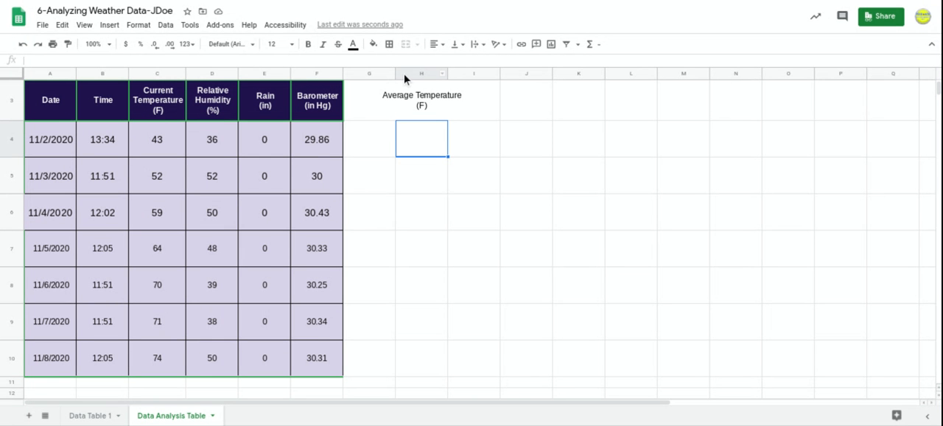
# Widen column H until the "Average Temperature (F)" heading fits inside its cell with a little room to spare.
pyautogui.click(408, 129)
pyautogui.click(423, 168)
pyautogui.click(432, 111)
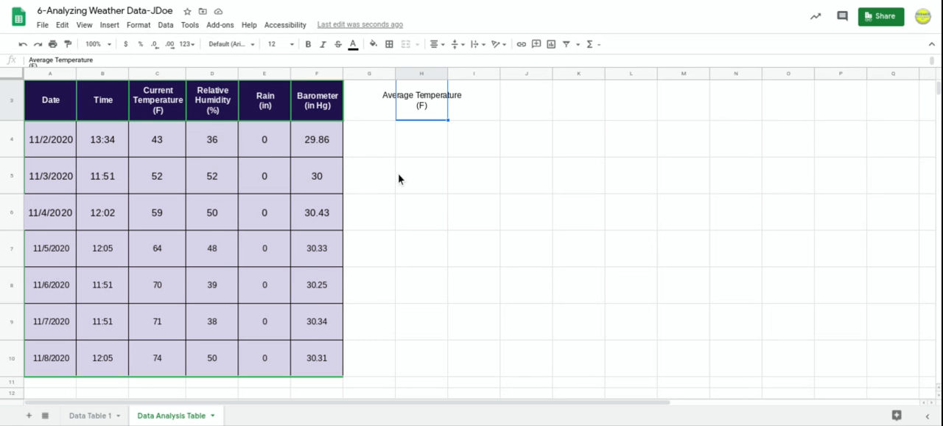
pyautogui.scroll(1, 399, 179)
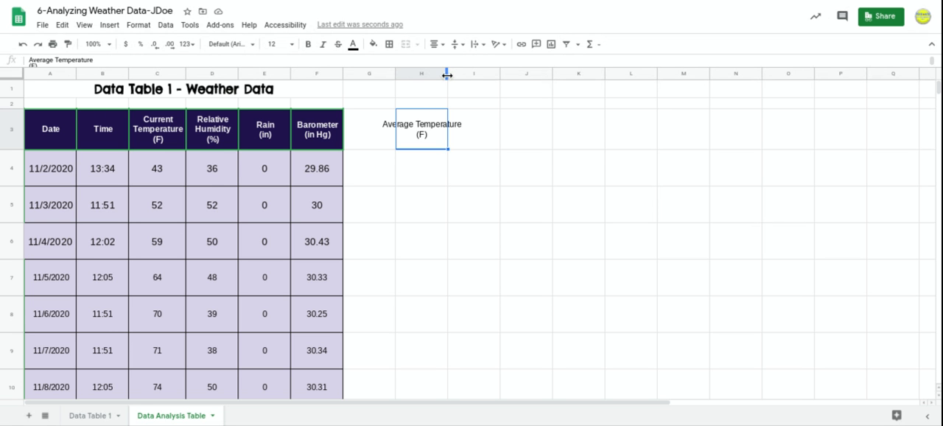
pyautogui.moveTo(449, 74); pyautogui.dragTo(473, 74)
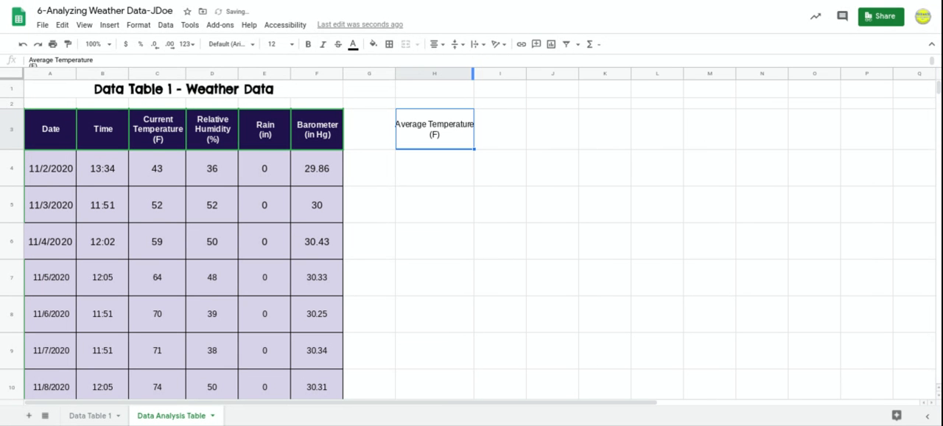
pyautogui.doubleClick(472, 73)
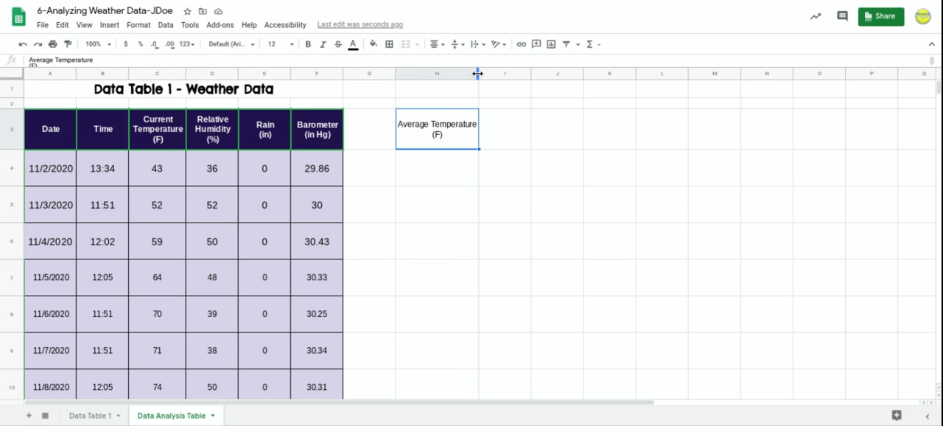
pyautogui.moveTo(478, 73); pyautogui.dragTo(483, 74)
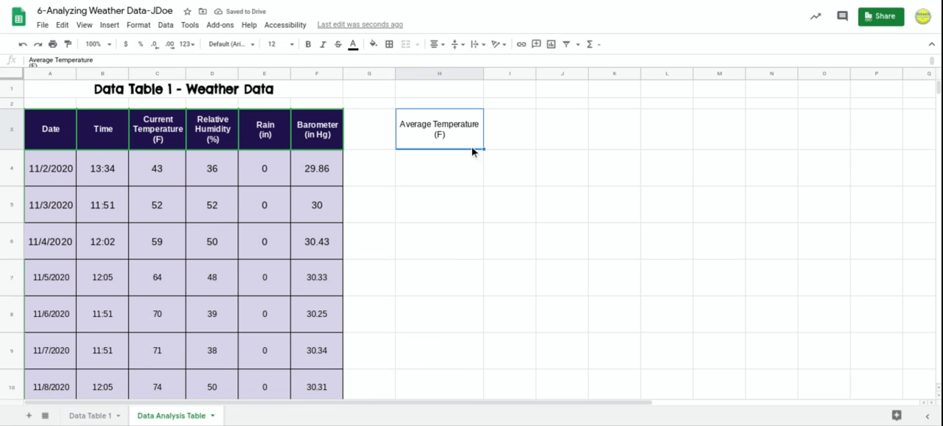
# Enter the heading "Average Relative Humidity" in cell I3, beside the average temperature heading.
pyautogui.click(510, 142)
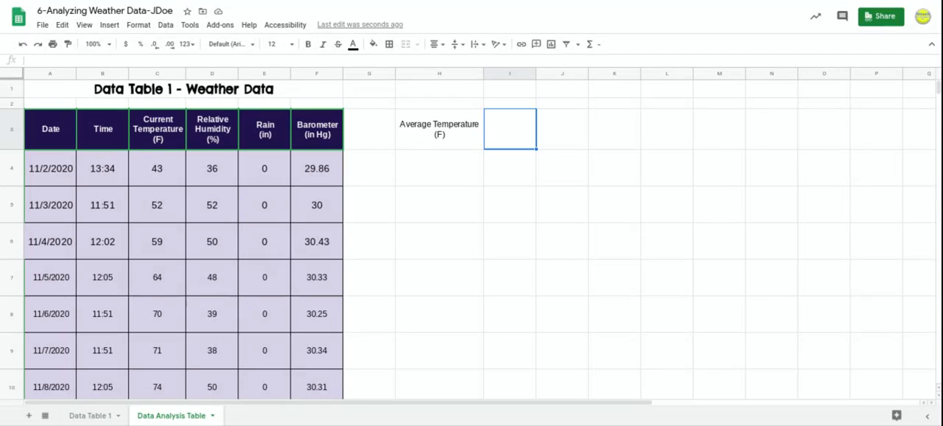
pyautogui.write('Aver')
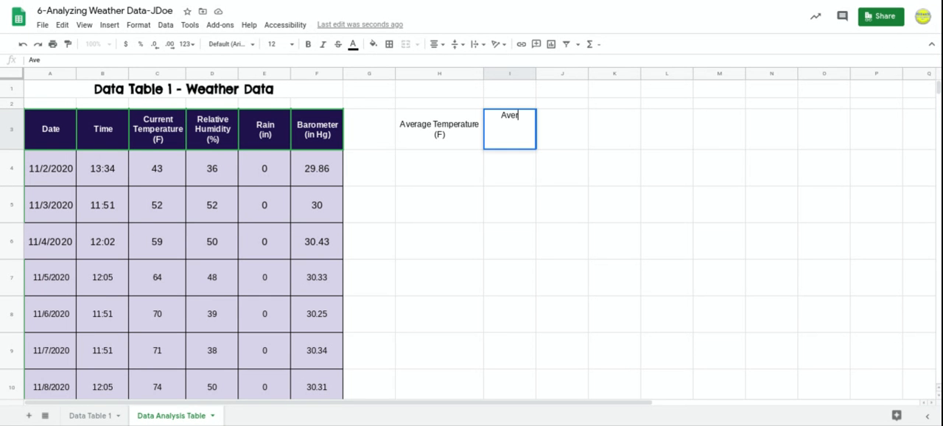
pyautogui.write('age Rela')
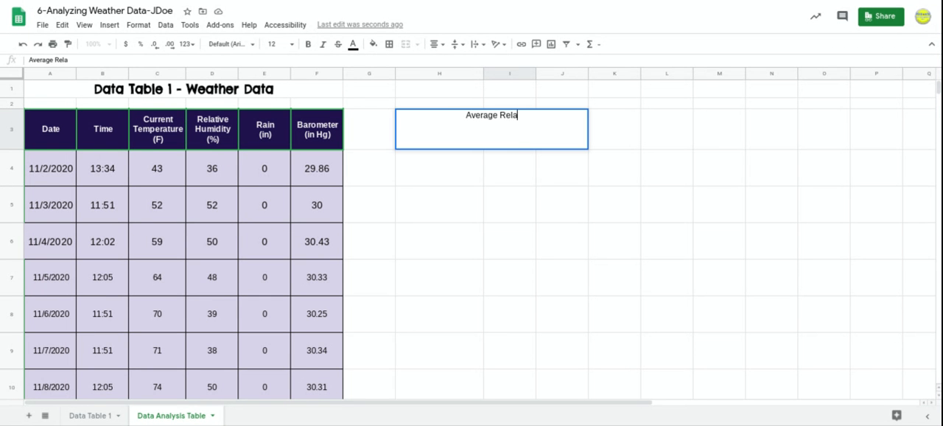
pyautogui.write('tive Humidity')
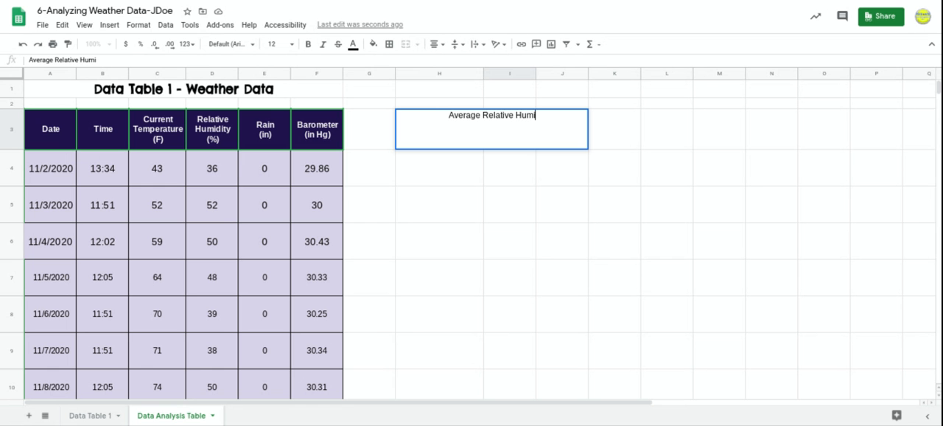
pyautogui.click(520, 199)
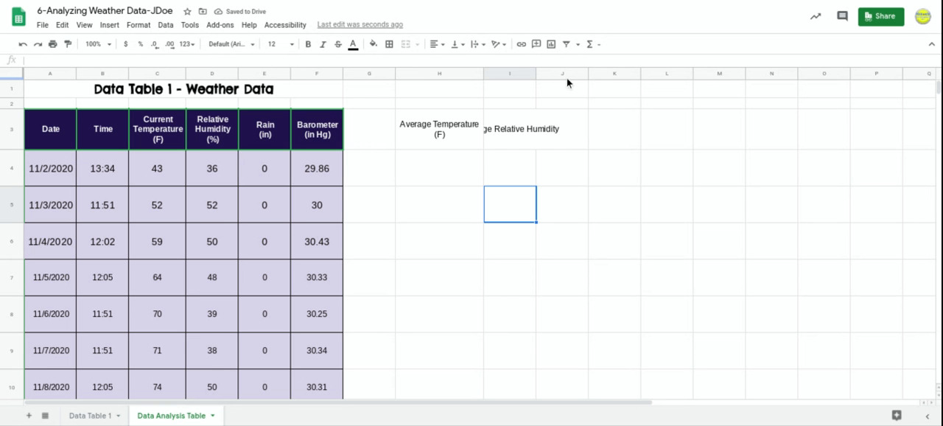
# Widen column I slightly and set its text wrapping to Wrap so the humidity heading stays within its cell.
pyautogui.moveTo(535, 74); pyautogui.dragTo(548, 74)
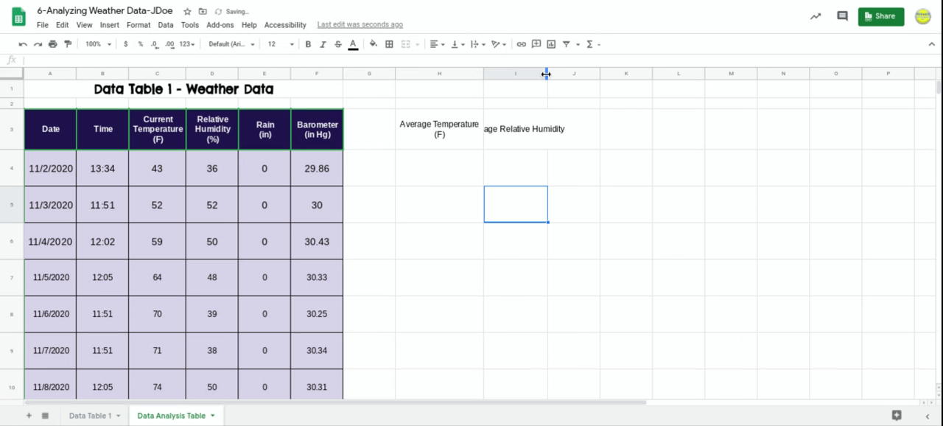
pyautogui.click(507, 71)
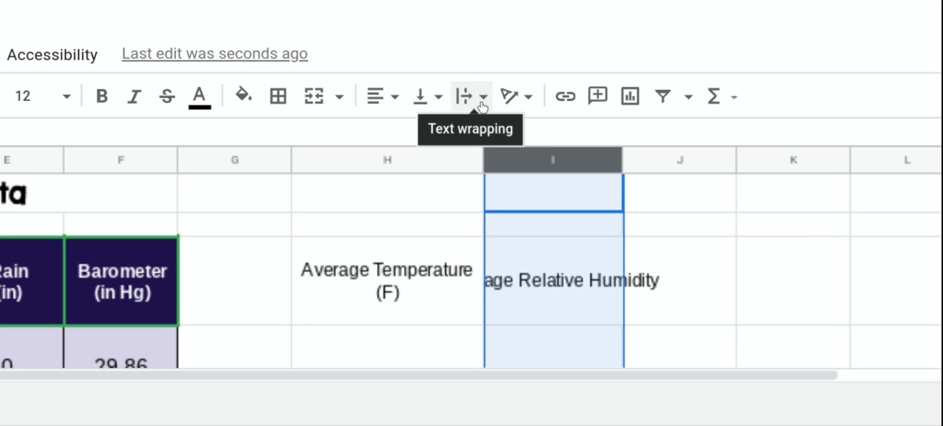
pyautogui.click(484, 99)
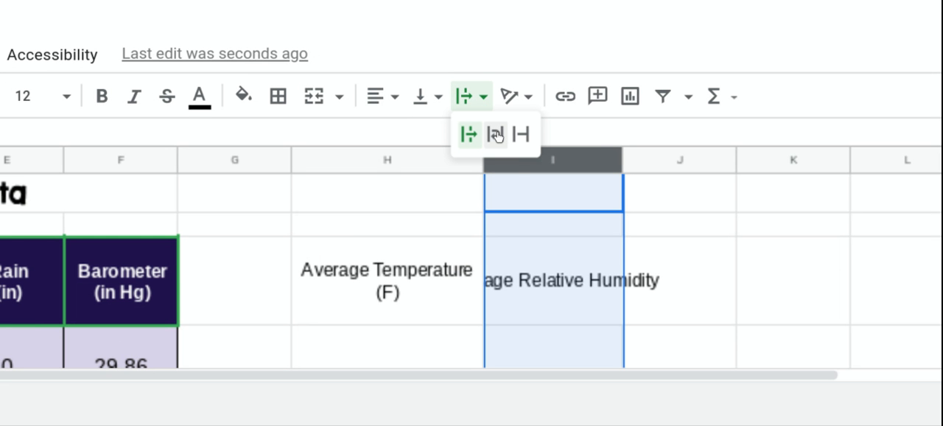
pyautogui.click(497, 135)
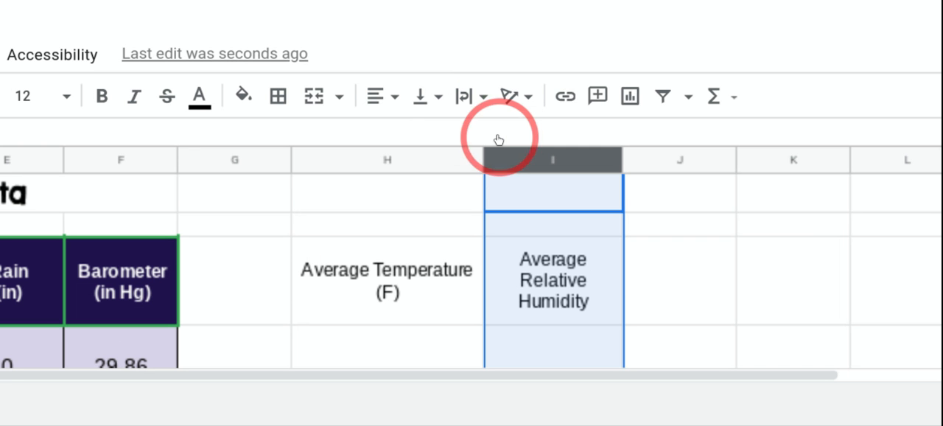
pyautogui.click(564, 295)
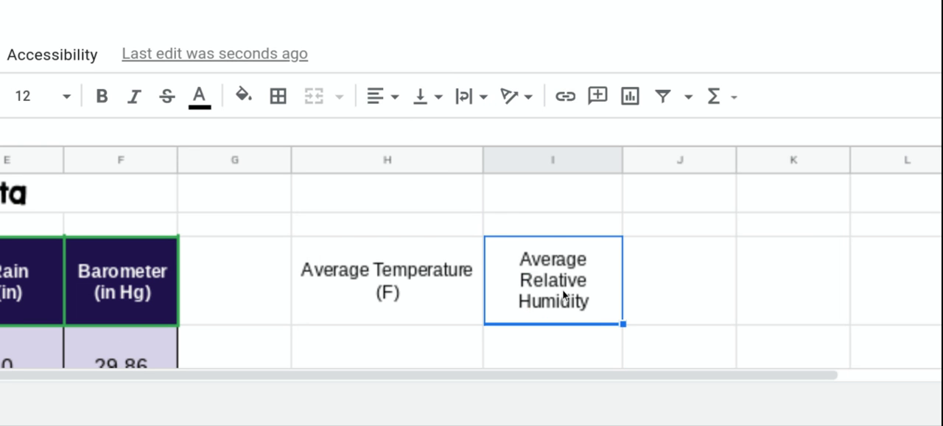
# Add the unit "(%)" on a new line at the end of the "Average Relative Humidity" heading in I3.
pyautogui.scroll(-1, 565, 293)
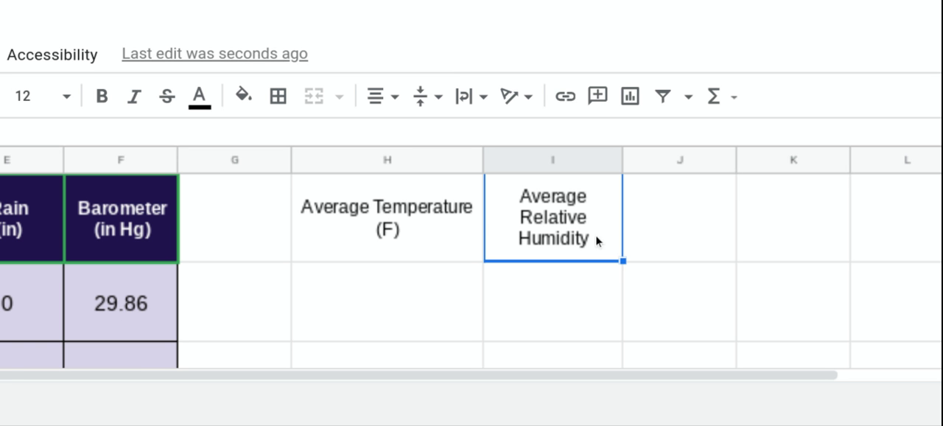
pyautogui.scroll(-3, 589, 237)
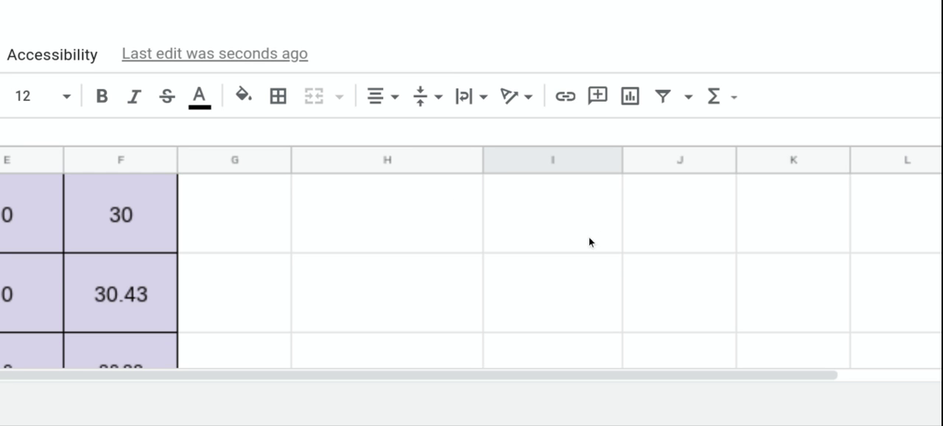
pyautogui.scroll(4, 589, 236)
pyautogui.scroll(1, 589, 237)
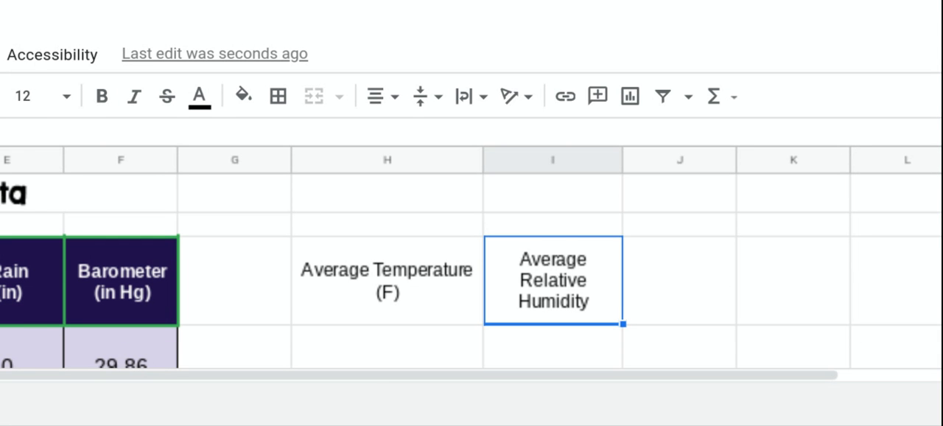
pyautogui.scroll(-1, 592, 253)
pyautogui.doubleClick(592, 254)
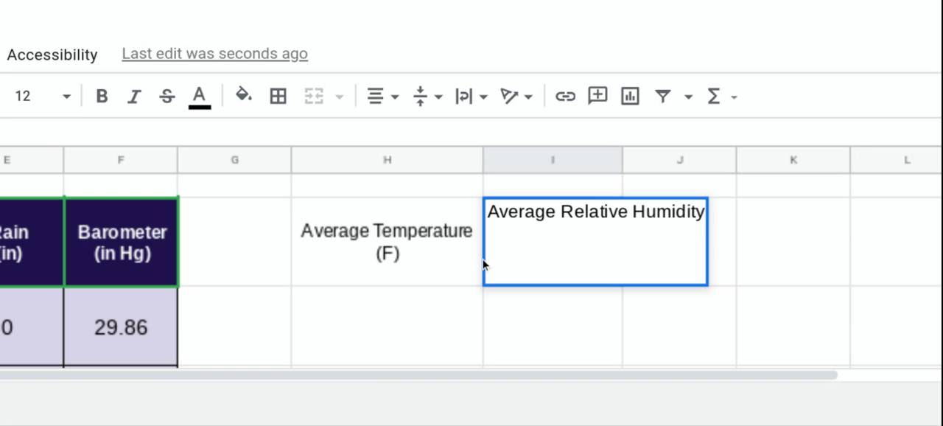
pyautogui.click(597, 248)
pyautogui.hotkey('alt', 'Return')
pyautogui.write('(%)')
pyautogui.press('Return')
pyautogui.click(707, 263)
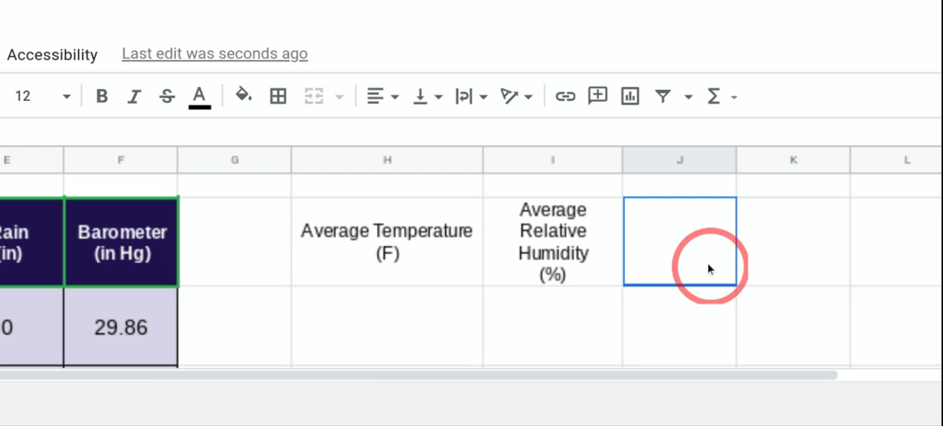
# Enter the heading "Total Rain (in)" in cell J3, with "(in)" on a second line.
pyautogui.scroll(-3, 708, 263)
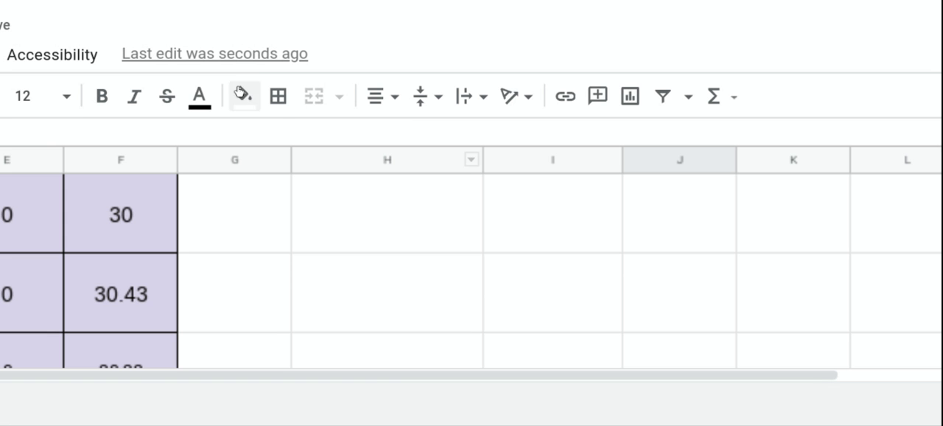
pyautogui.scroll(-1, 160, 251)
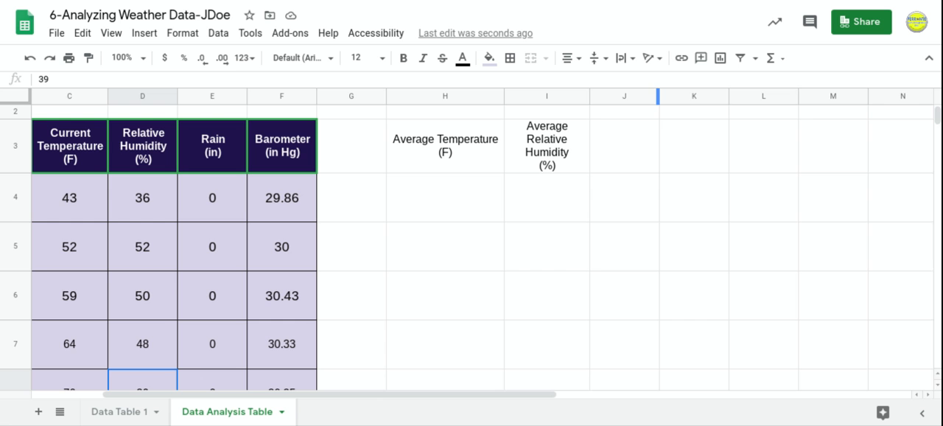
pyautogui.click(616, 157)
pyautogui.hscroll(-3, 615, 158)
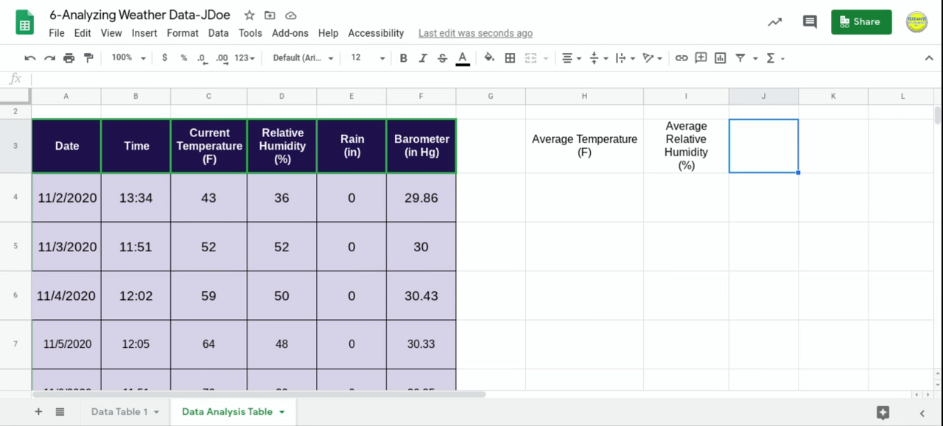
pyautogui.hscroll(3, 472, 243)
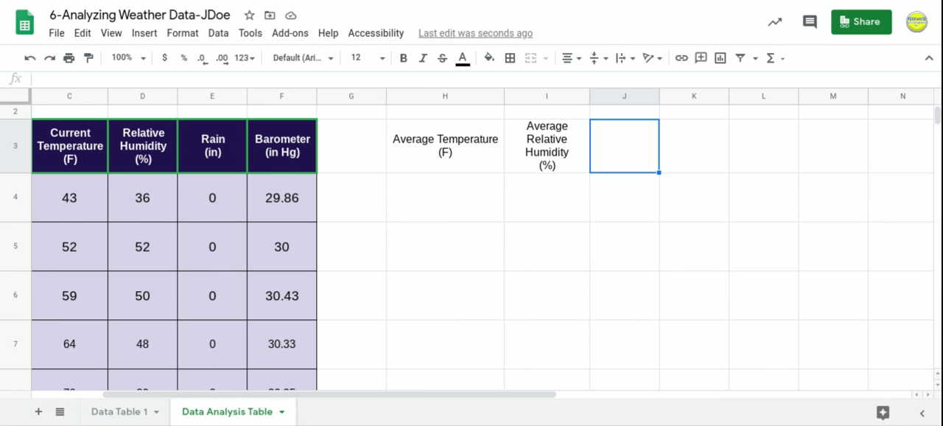
pyautogui.write('Tot')
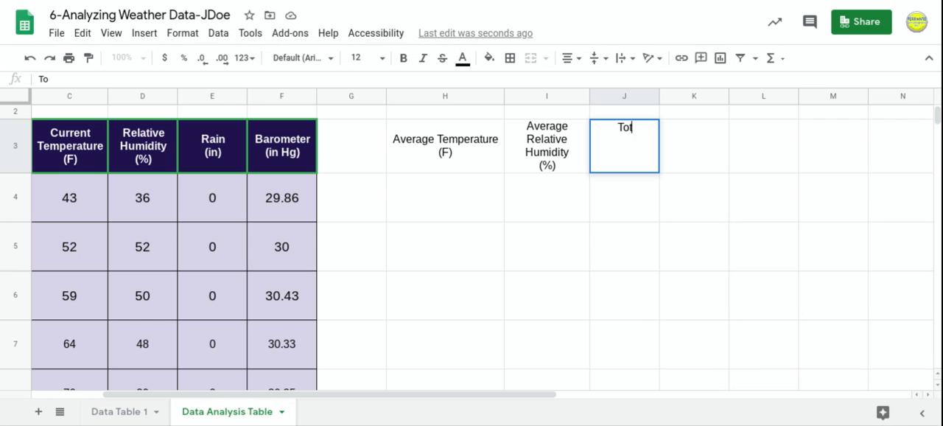
pyautogui.write('al Rain')
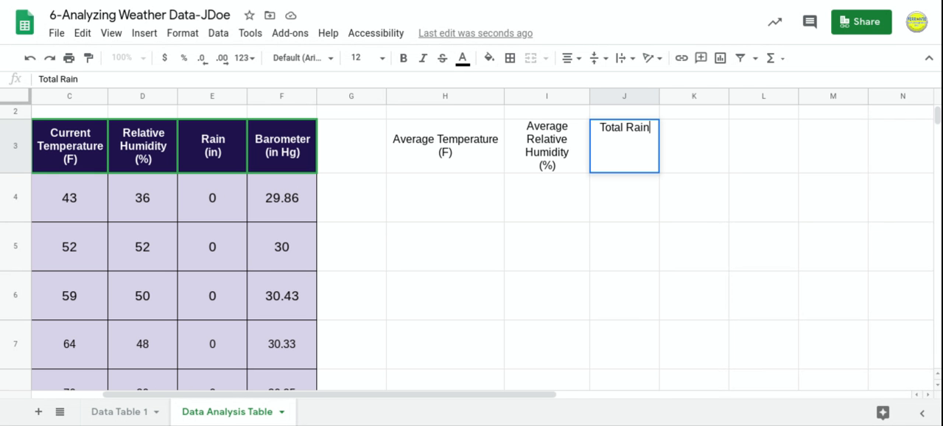
pyautogui.hotkey('alt', 'Return')
pyautogui.write('(in)')
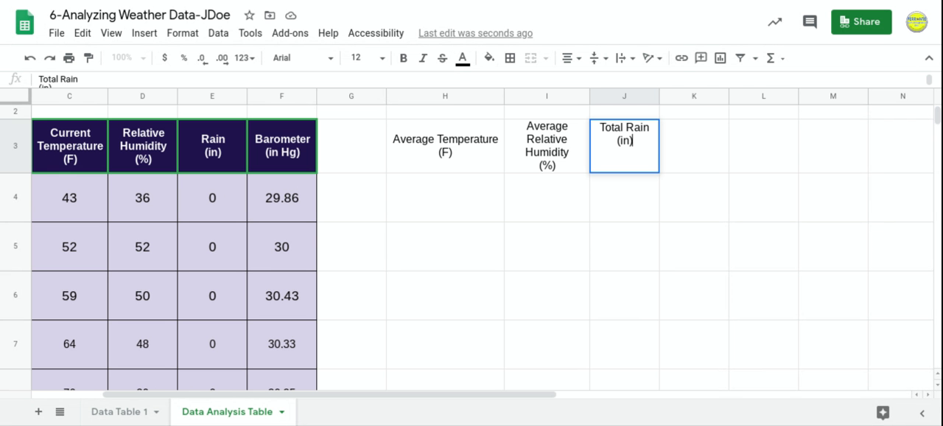
pyautogui.click(687, 148)
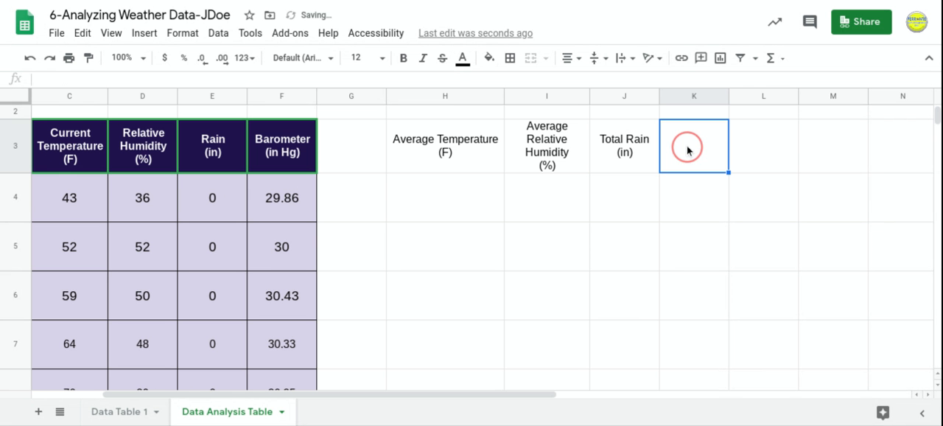
# Enter the heading "Average Barometer (in Hg)" in cell K3, with "(in Hg)" on a second line.
pyautogui.write('Av')
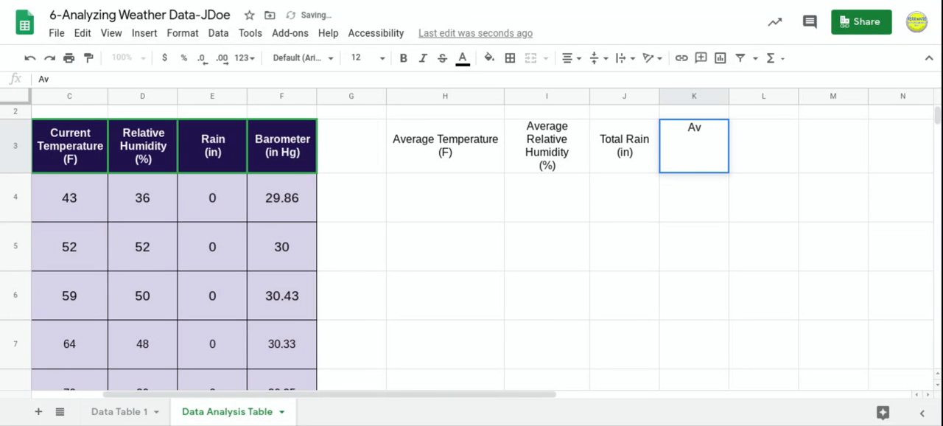
pyautogui.write('erage Ba')
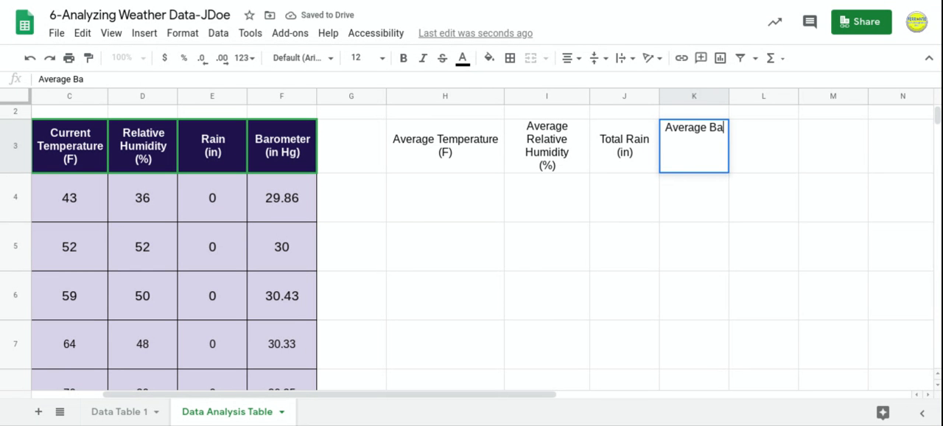
pyautogui.write('romete')
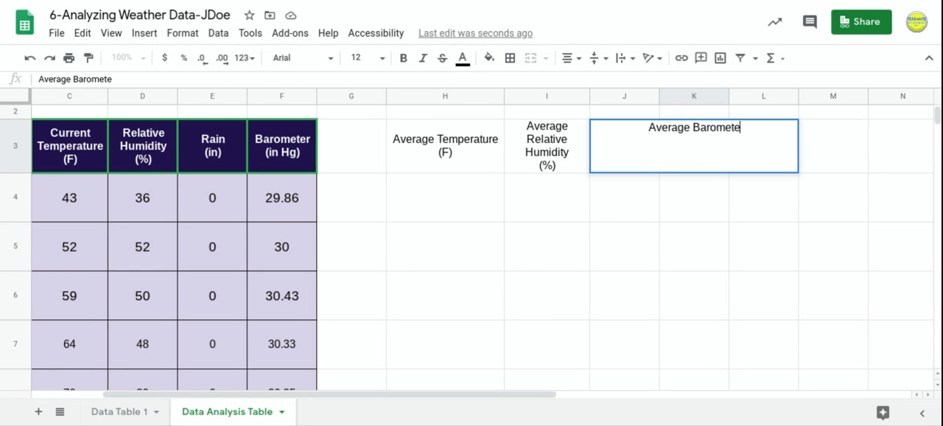
pyautogui.write('r')
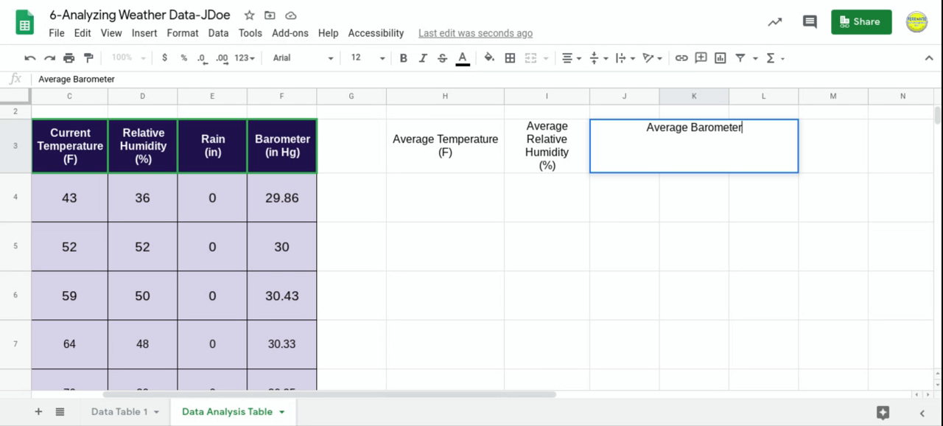
pyautogui.hotkey('ctrl', 'Return')
pyautogui.write('(in Hg)')
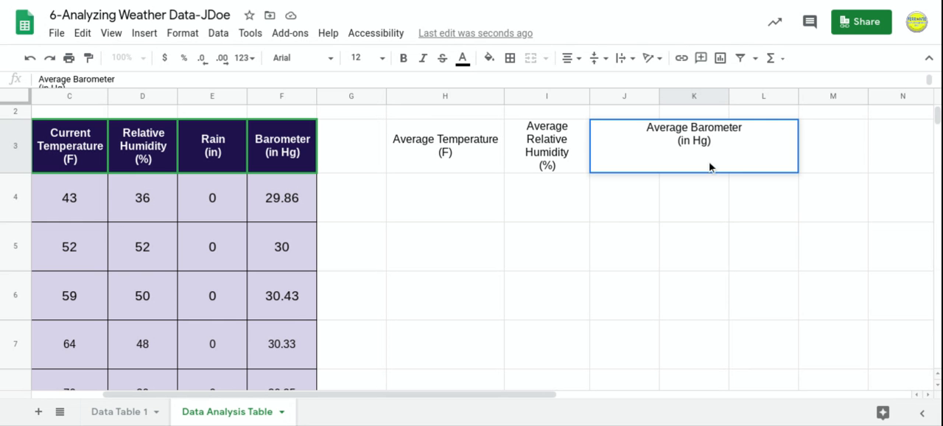
pyautogui.click(654, 234)
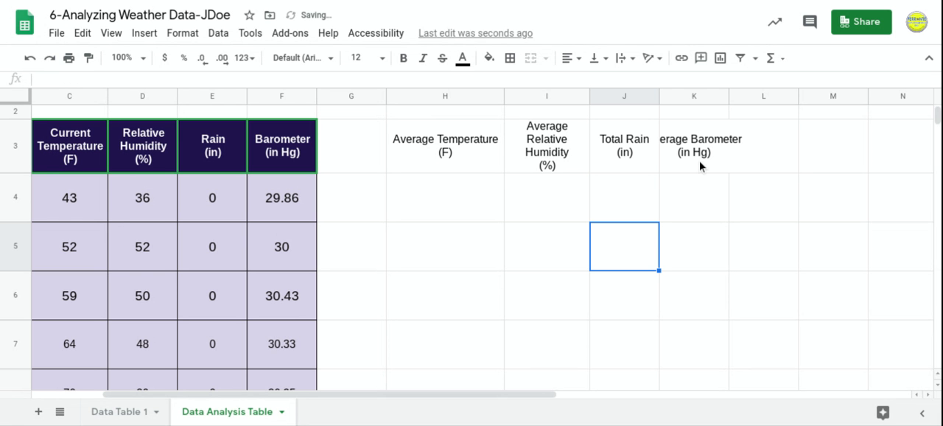
# Set the text wrapping of column K to Wrap so the barometer heading stays within its cell.
pyautogui.click(698, 100)
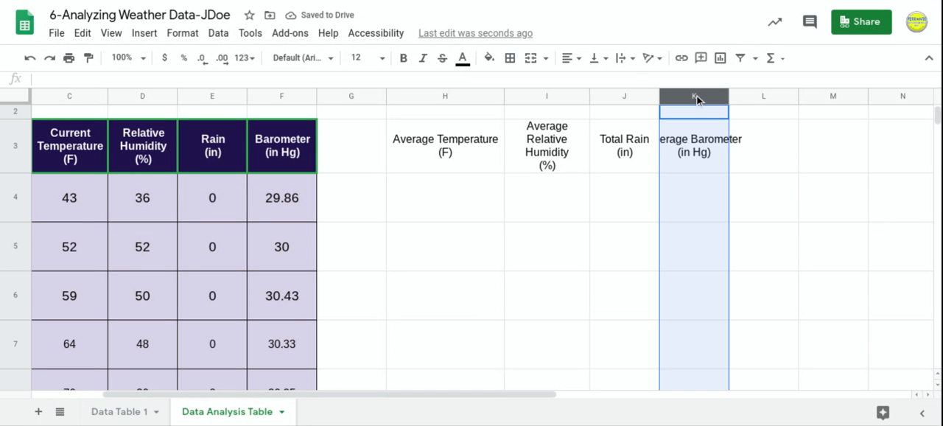
pyautogui.click(633, 62)
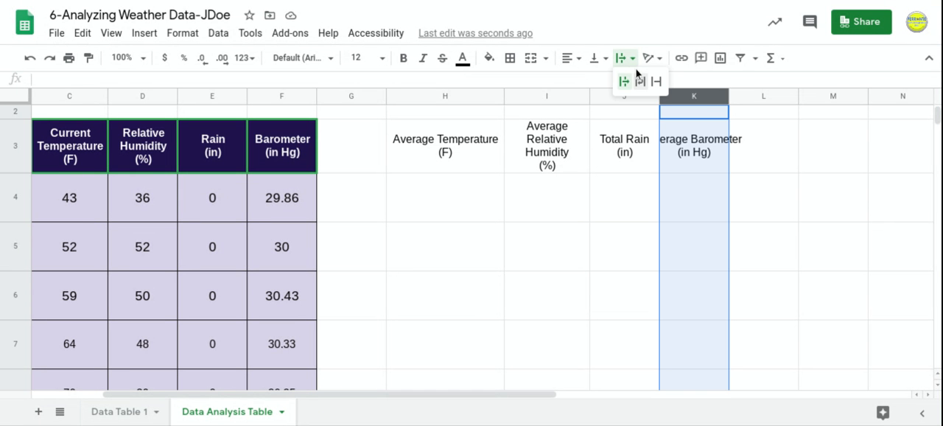
pyautogui.click(640, 82)
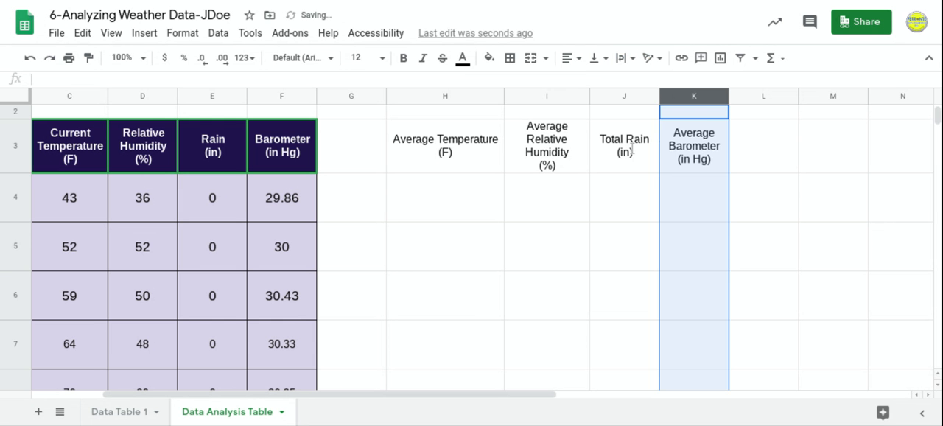
pyautogui.click(574, 227)
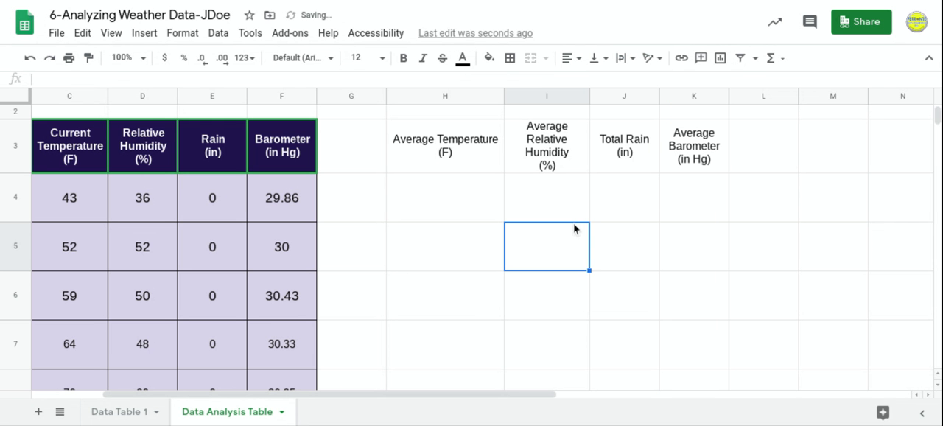
# Apply all borders to the summary headings and the empty row beneath them, range H3:K4.
pyautogui.click(426, 146)
pyautogui.moveTo(426, 147); pyautogui.dragTo(683, 151)
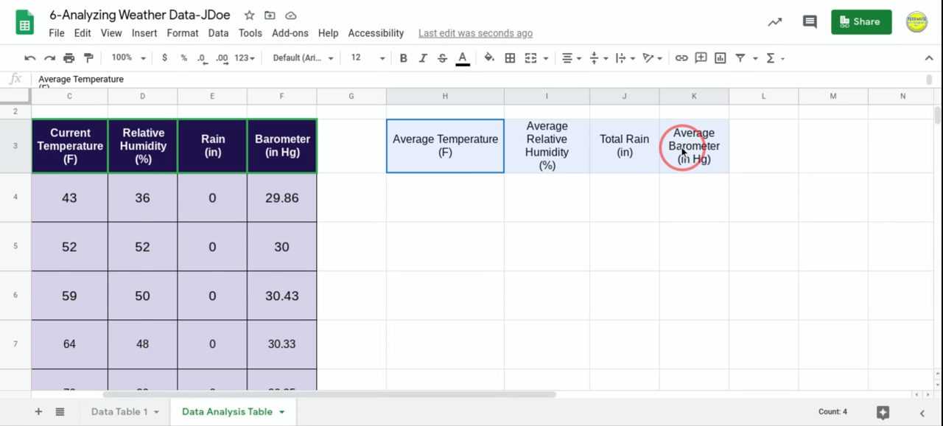
pyautogui.scroll(1, 682, 151)
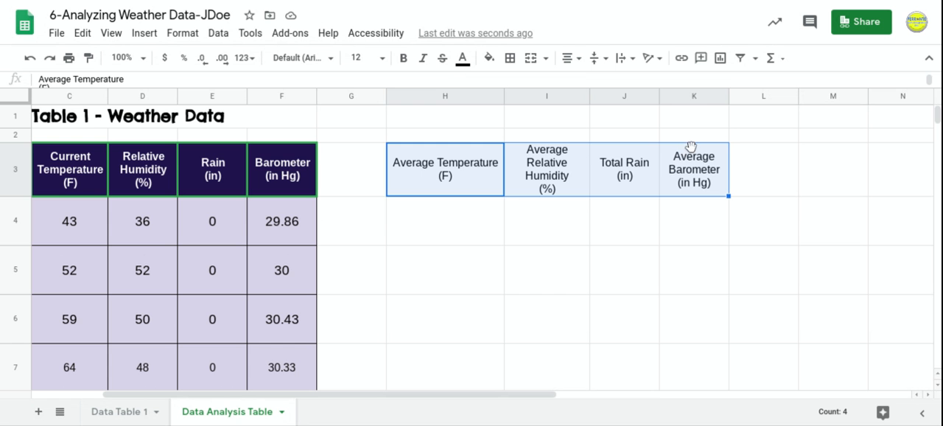
pyautogui.click(509, 251)
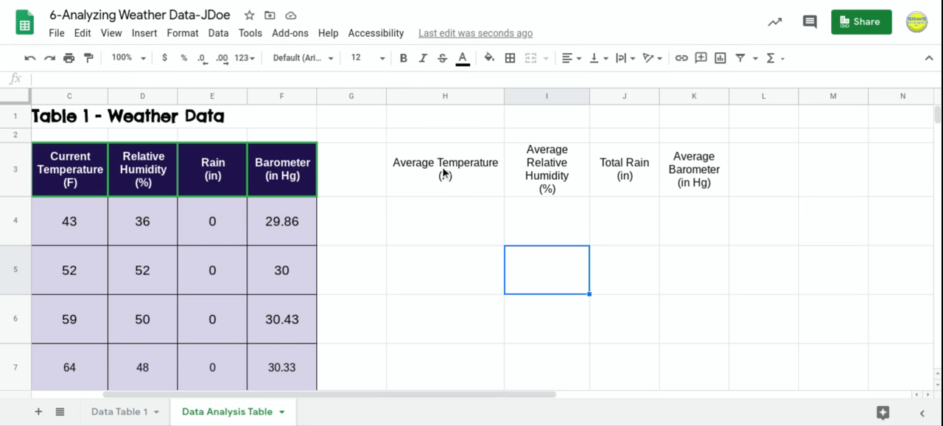
pyautogui.moveTo(445, 174); pyautogui.dragTo(682, 221)
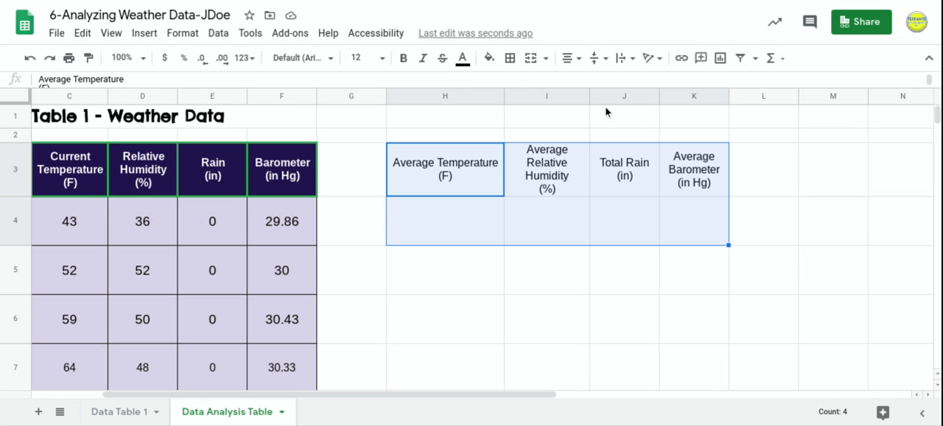
pyautogui.click(509, 62)
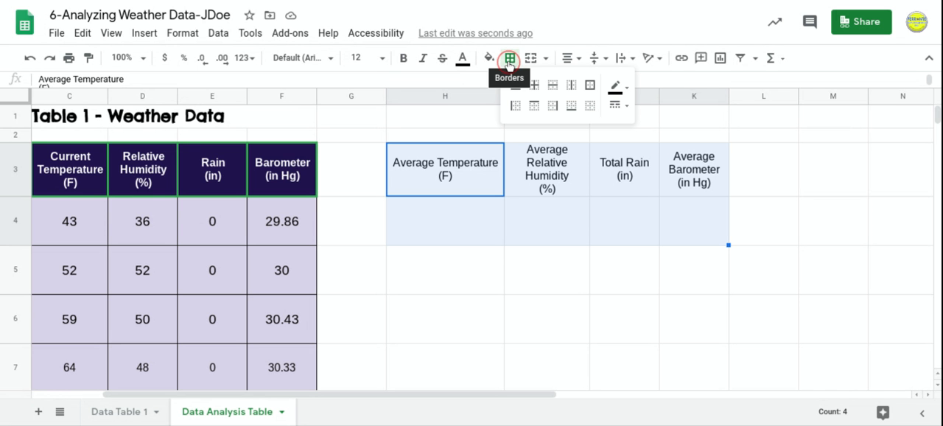
pyautogui.click(516, 87)
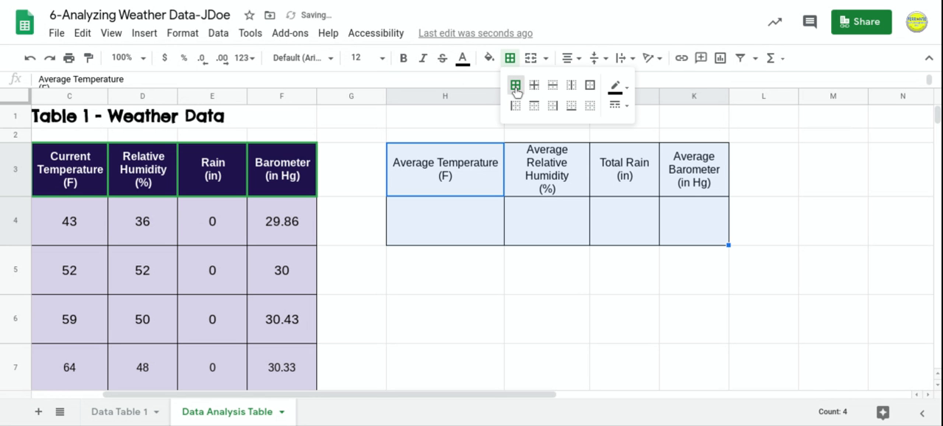
pyautogui.click(524, 255)
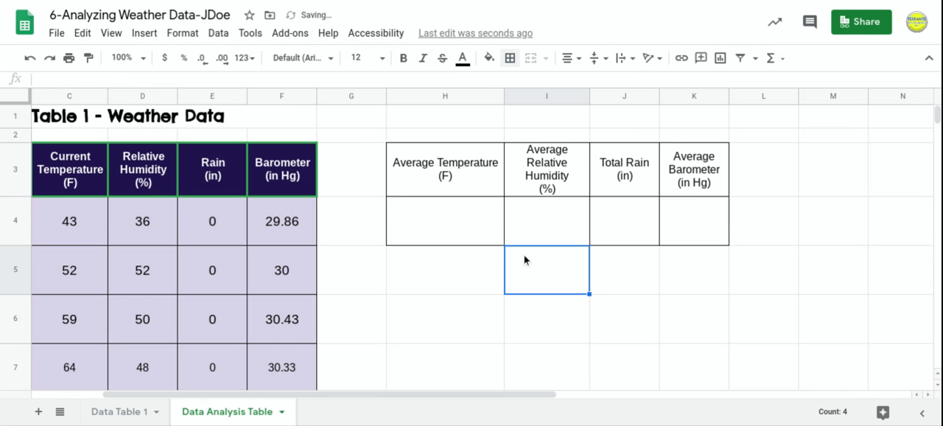
# Fill the summary headings in H3:K3 with the teal theme colour and make their text bold.
pyautogui.moveTo(463, 164); pyautogui.dragTo(698, 173)
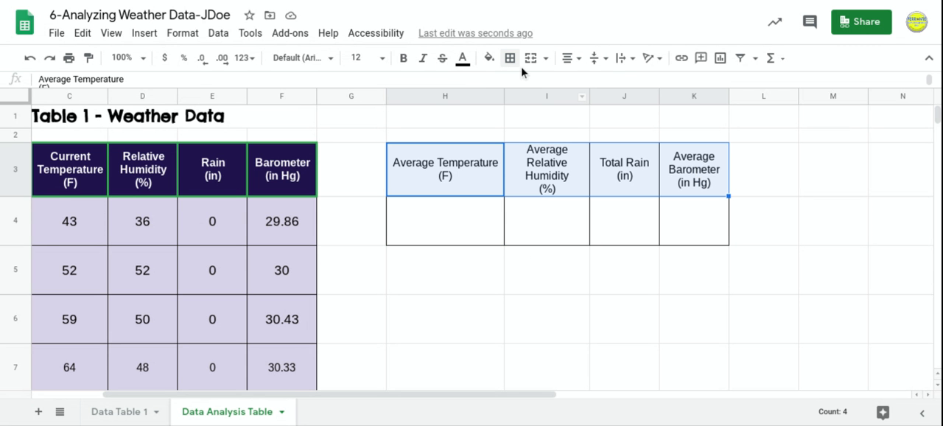
pyautogui.click(490, 62)
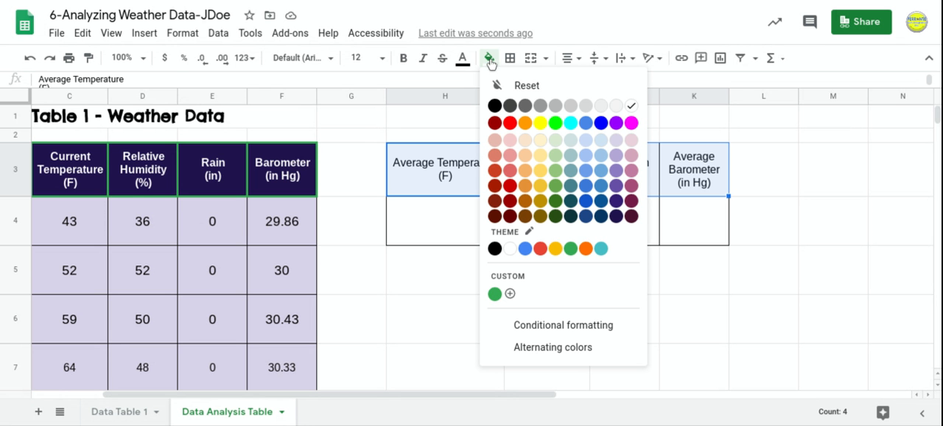
pyautogui.click(602, 248)
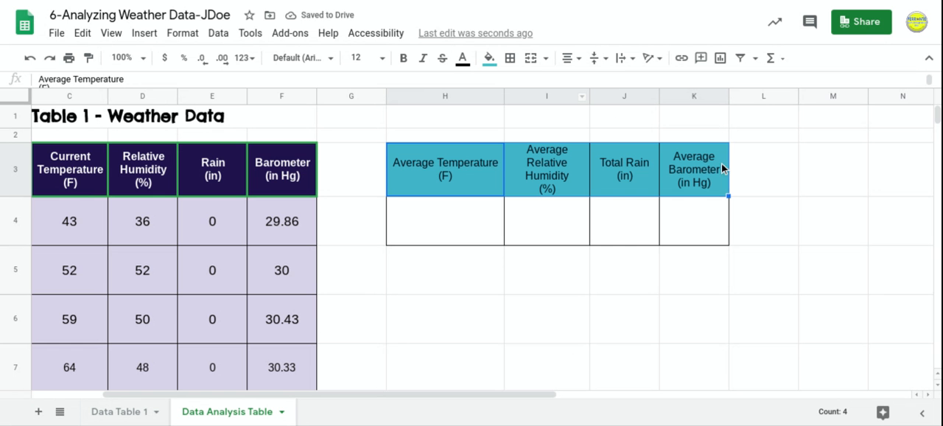
pyautogui.click(405, 58)
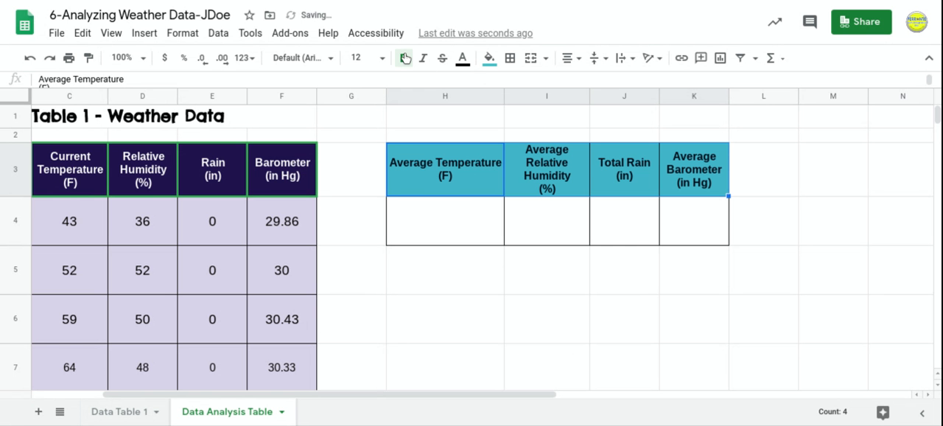
pyautogui.click(645, 255)
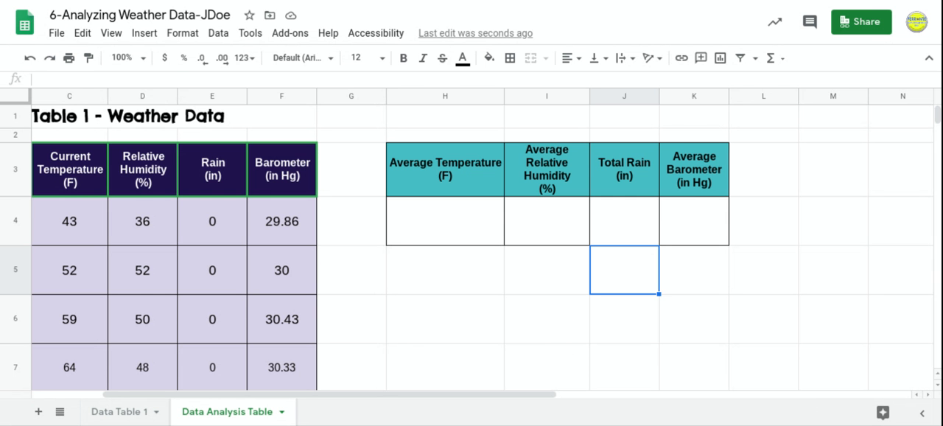
# Review the daily current temperature values in C4:C10 that feed the average temperature calculation.
pyautogui.hscroll(-3, 457, 234)
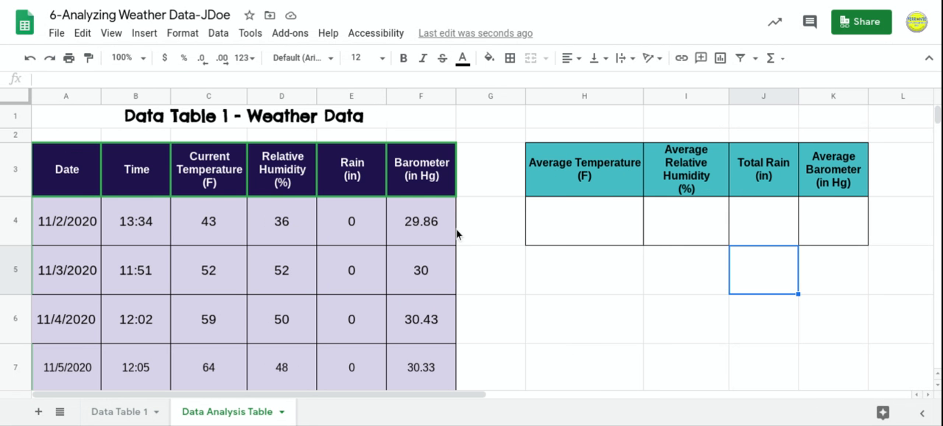
pyautogui.click(539, 236)
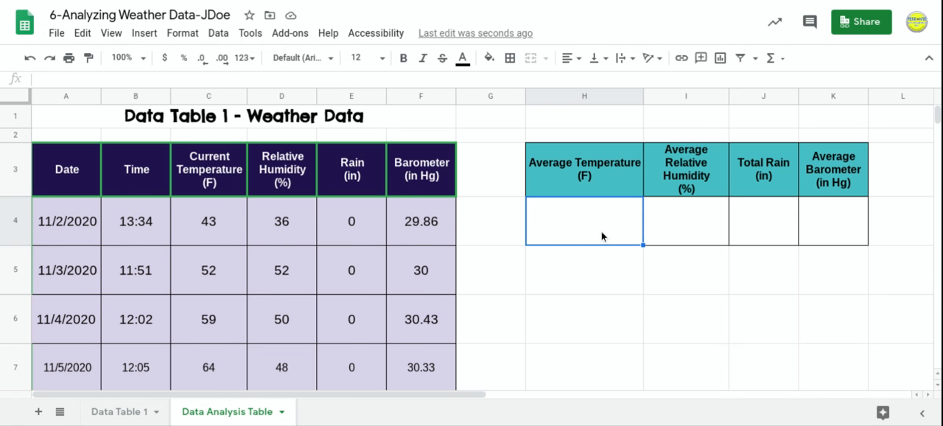
pyautogui.scroll(-1, 385, 192)
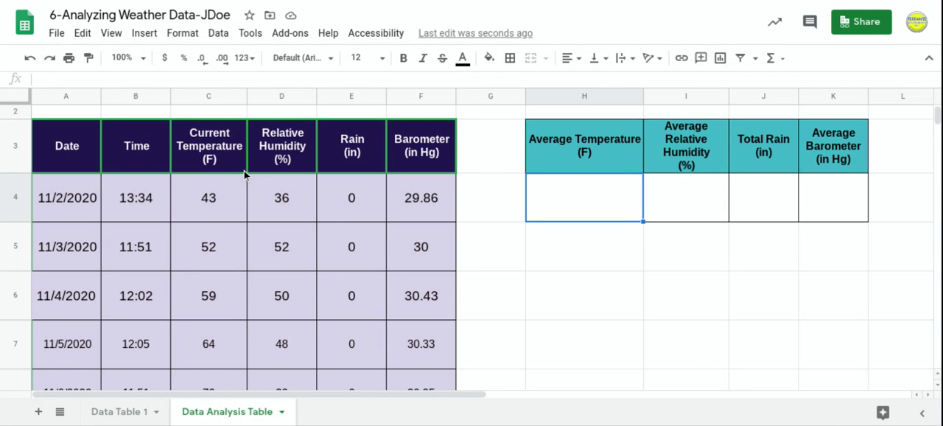
pyautogui.click(214, 206)
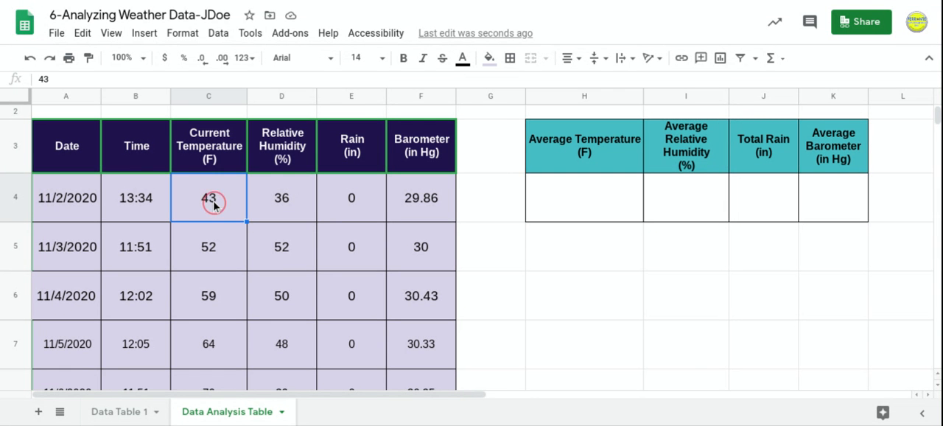
pyautogui.click(214, 251)
pyautogui.click(213, 295)
pyautogui.scroll(-1, 212, 296)
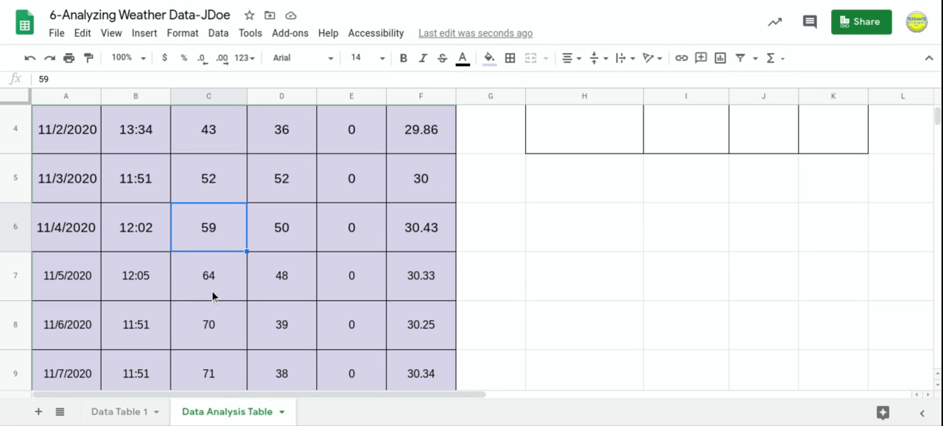
pyautogui.click(213, 295)
pyautogui.scroll(-1, 212, 295)
pyautogui.click(212, 295)
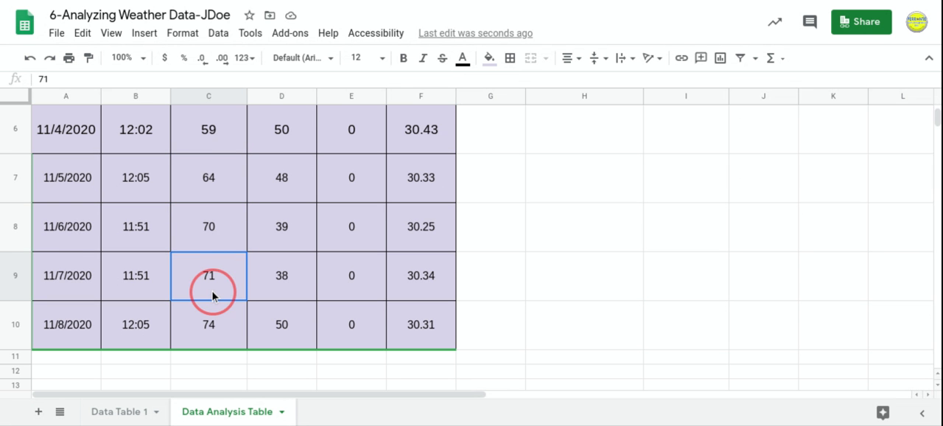
pyautogui.click(212, 317)
pyautogui.scroll(3, 212, 318)
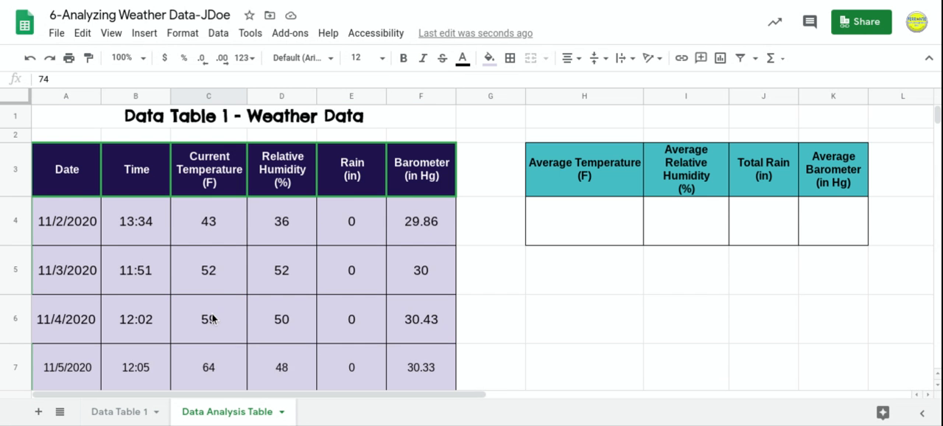
pyautogui.scroll(-1, 221, 282)
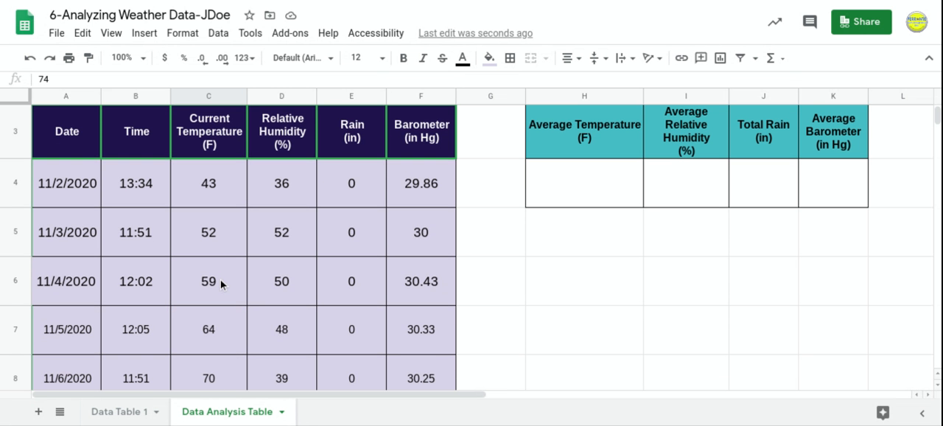
pyautogui.click(220, 282)
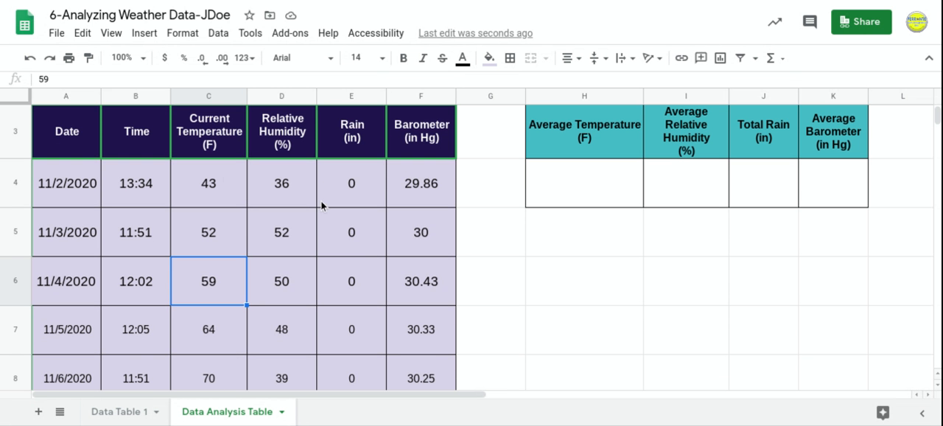
pyautogui.click(217, 183)
pyautogui.click(222, 231)
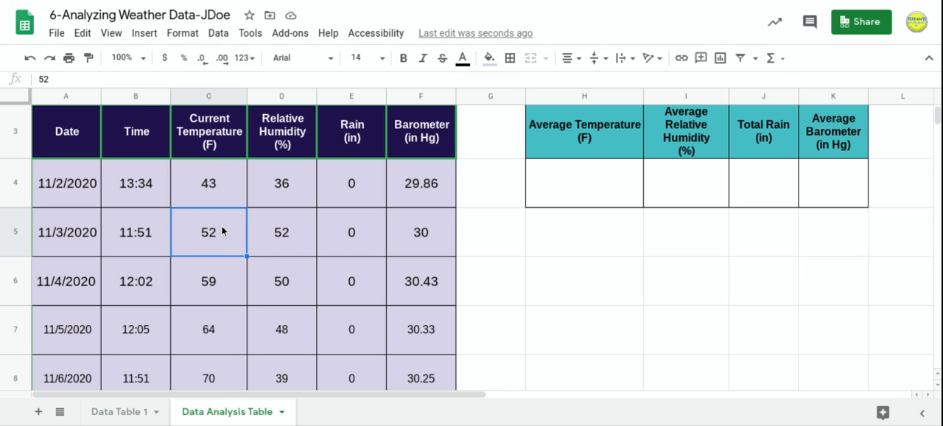
pyautogui.click(224, 295)
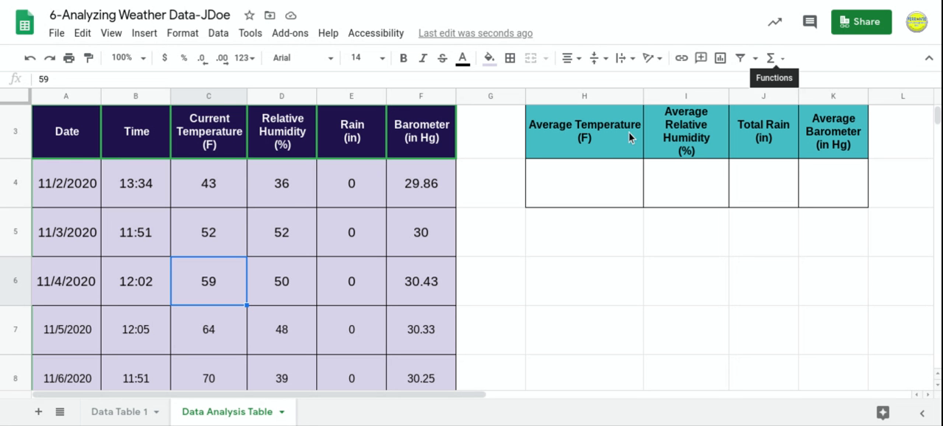
# Insert an AVERAGE function in cell H4 over the current temperature values C4:C10.
pyautogui.click(575, 191)
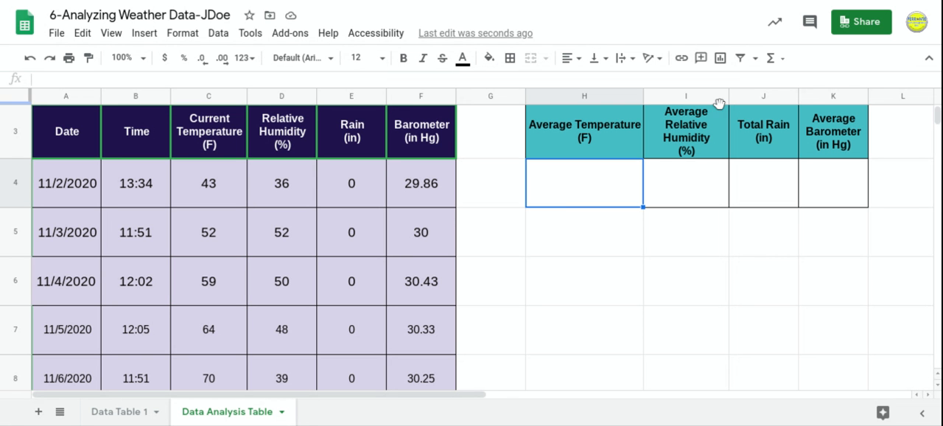
pyautogui.click(596, 188)
pyautogui.click(783, 65)
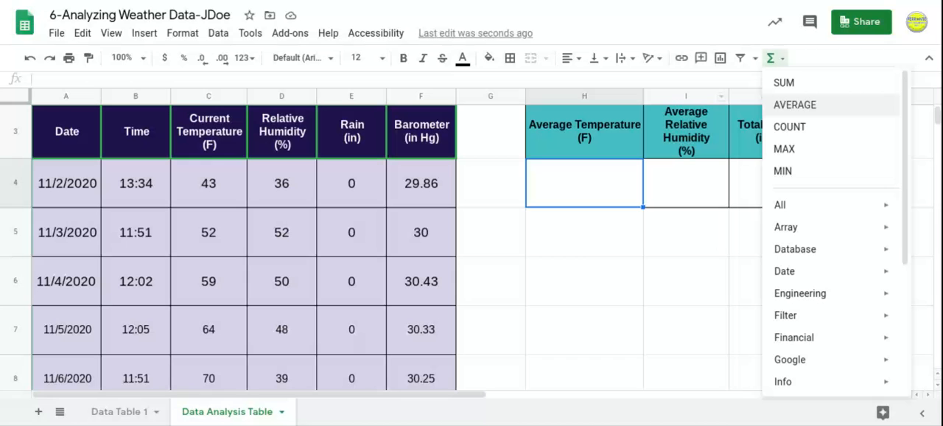
pyautogui.click(798, 107)
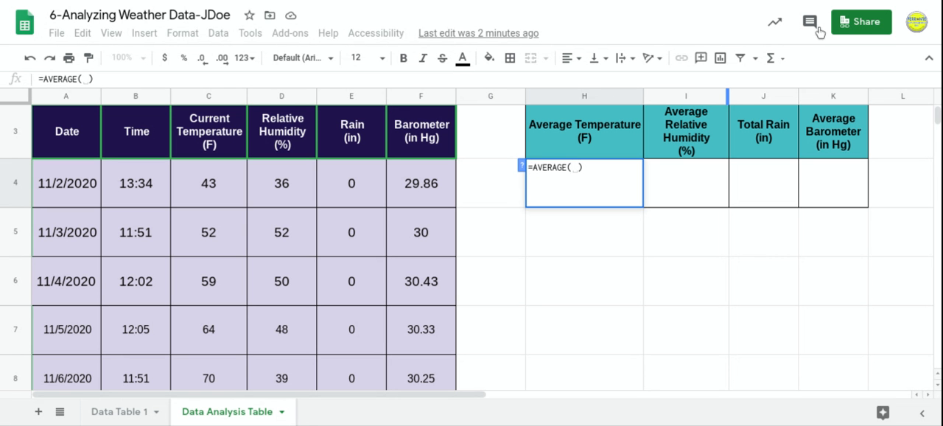
pyautogui.click(783, 59)
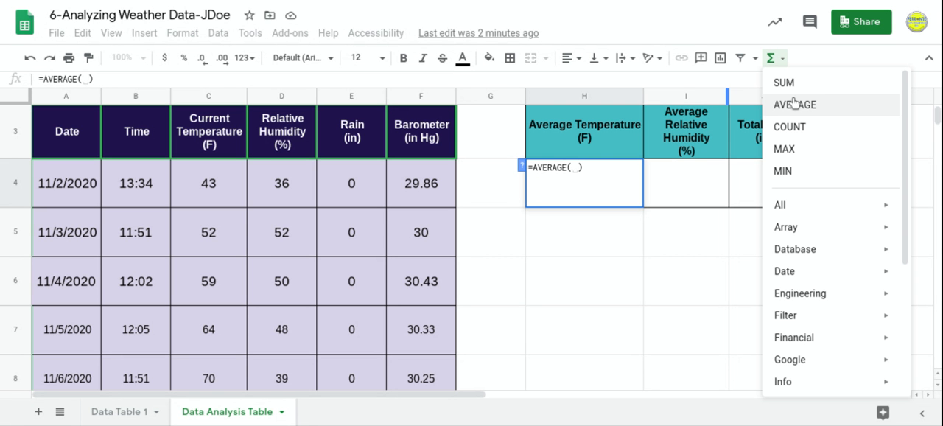
pyautogui.click(574, 166)
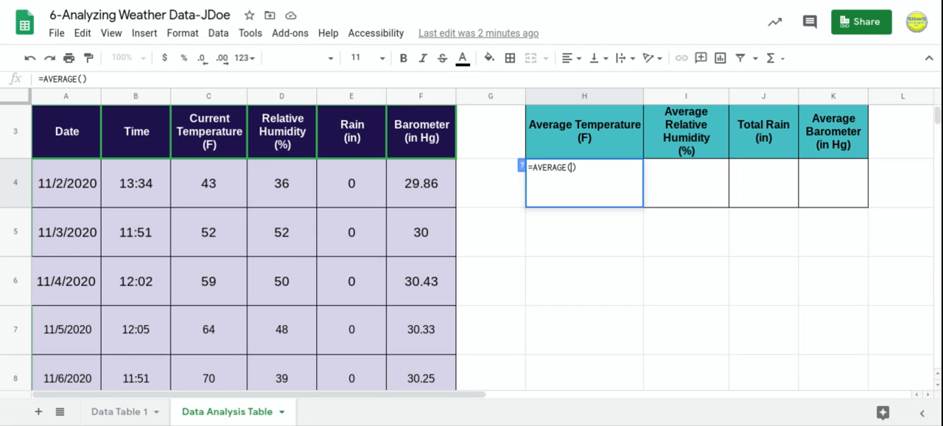
pyautogui.click(216, 178)
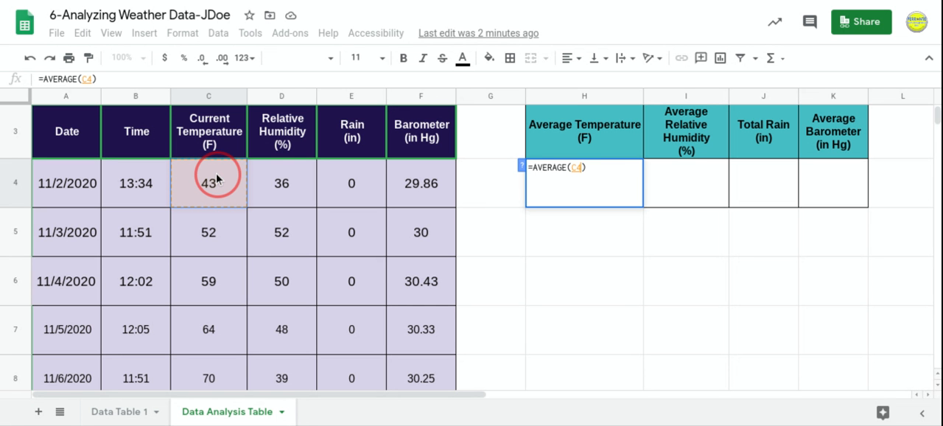
pyautogui.moveTo(216, 179); pyautogui.dragTo(217, 295)
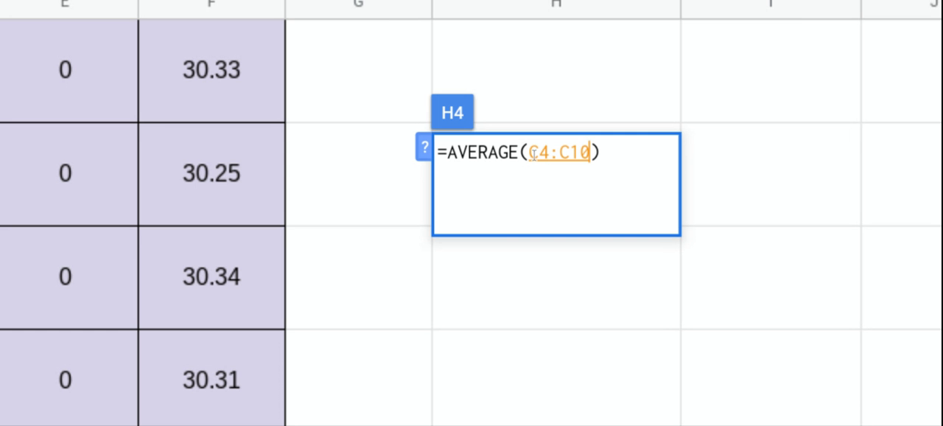
# Check that the range highlighted for the H4 formula covers every current temperature value from C4 to C10.
pyautogui.scroll(-1, 280, 253)
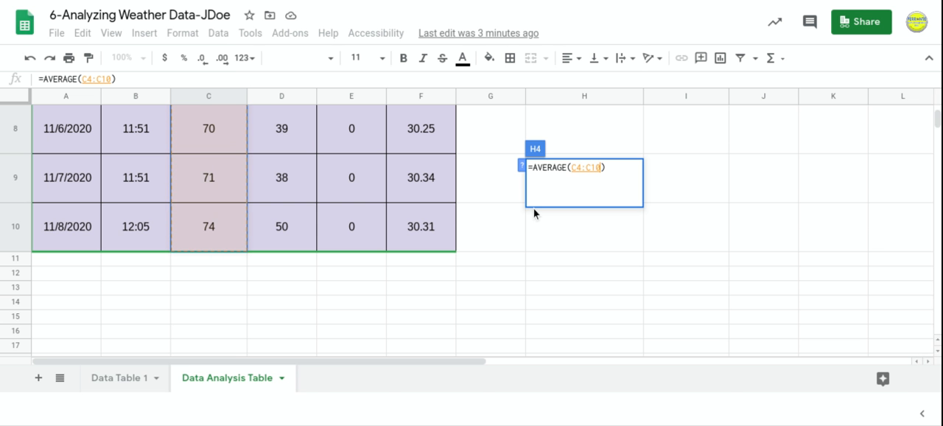
pyautogui.scroll(-2, 482, 221)
pyautogui.scroll(5, 338, 250)
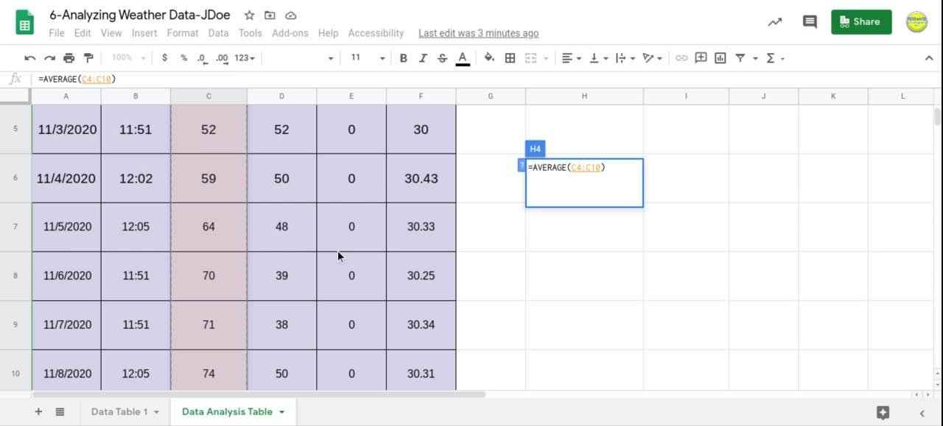
pyautogui.scroll(3, 338, 250)
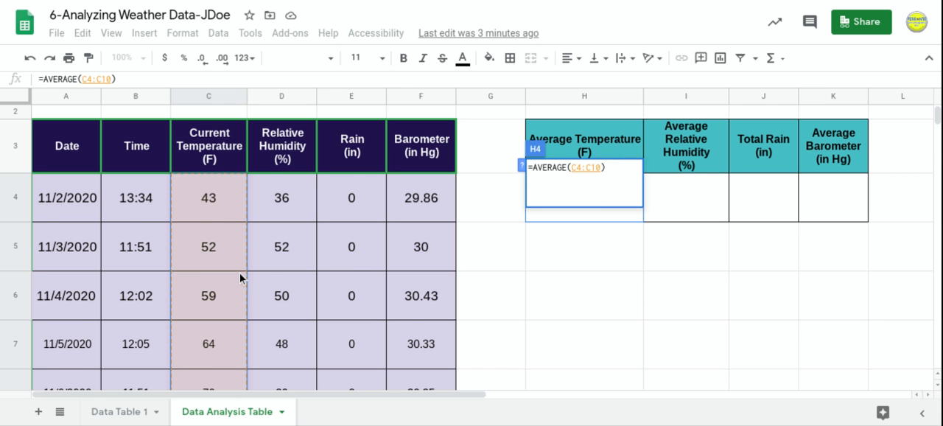
pyautogui.scroll(-3, 240, 276)
pyautogui.scroll(-2, 239, 278)
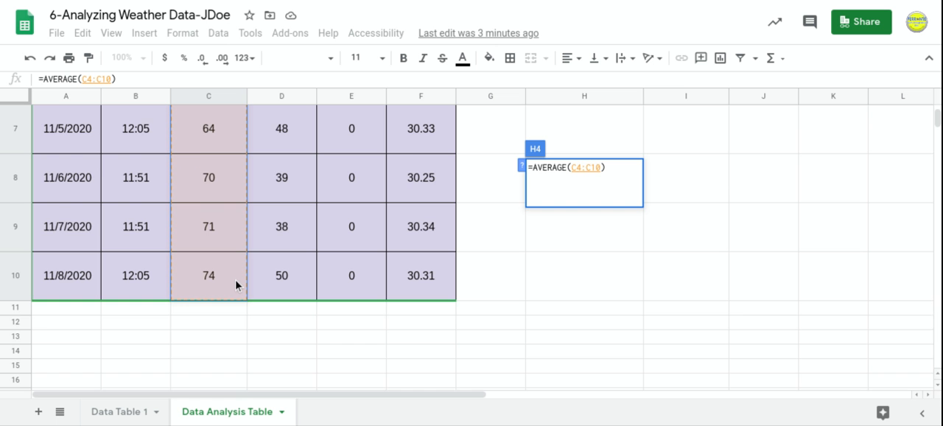
pyautogui.scroll(3, 236, 279)
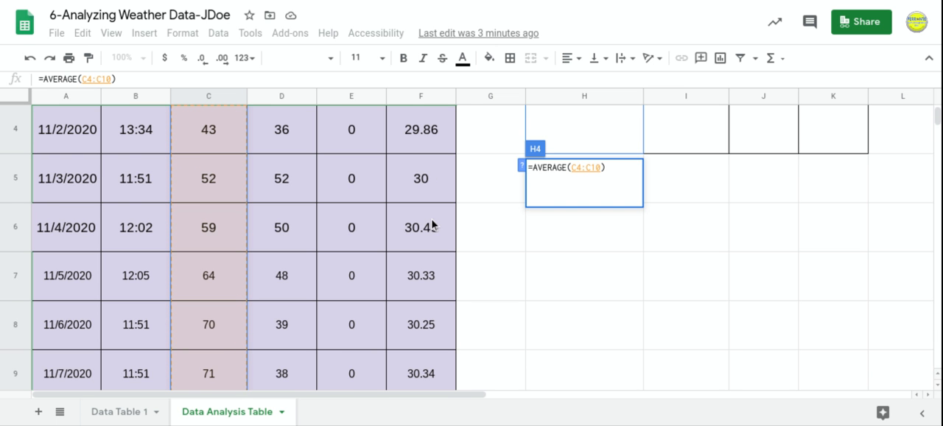
pyautogui.scroll(2, 230, 210)
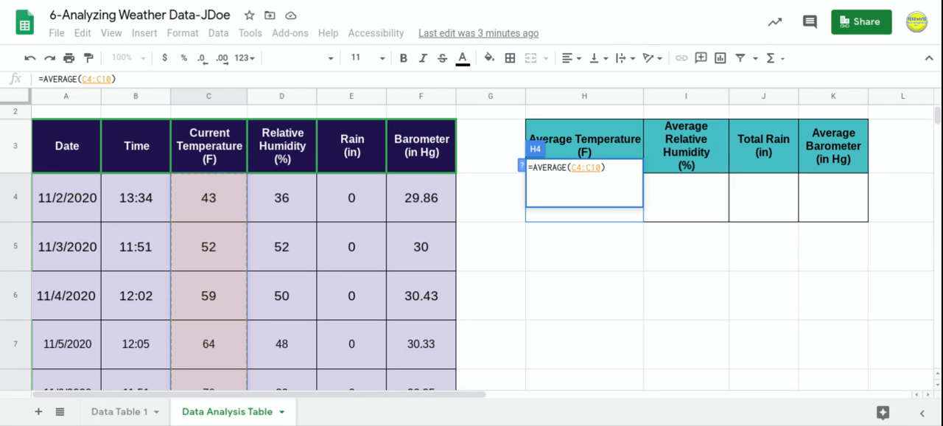
# Complete and enter the formula =AVERAGE(C4:C10) in H4.
pyautogui.click(610, 168)
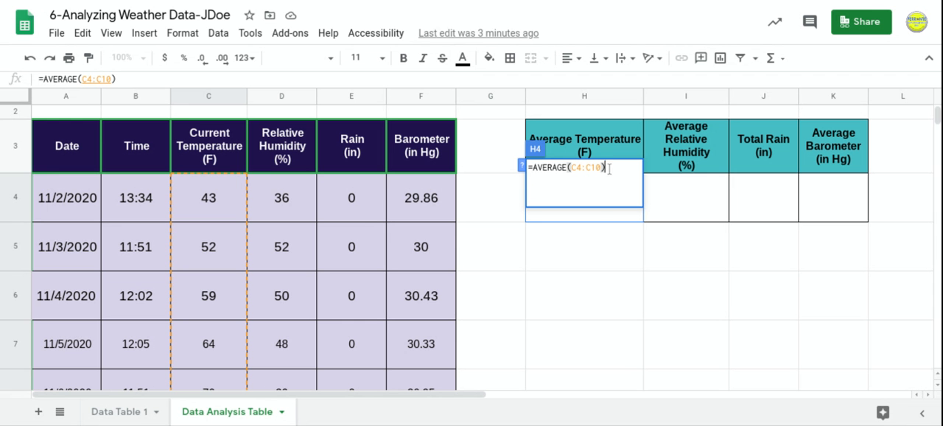
pyautogui.click(609, 169)
pyautogui.press('Return')
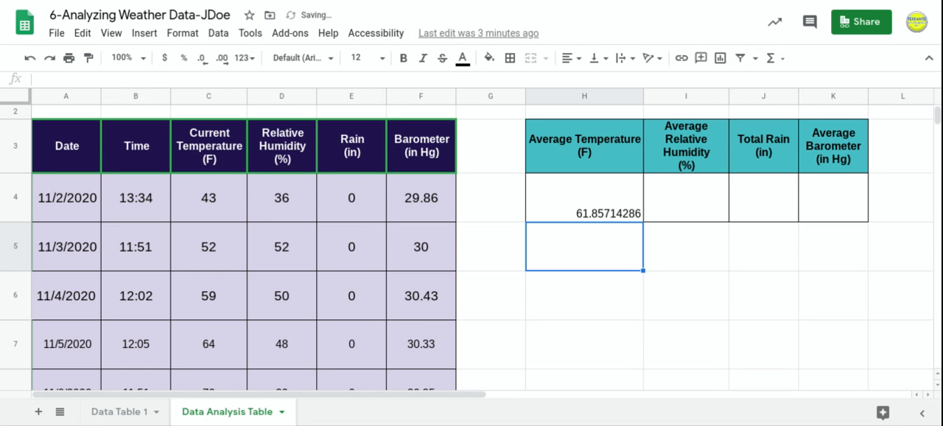
# Format the average temperature result in H4 with the Number format.
pyautogui.click(661, 267)
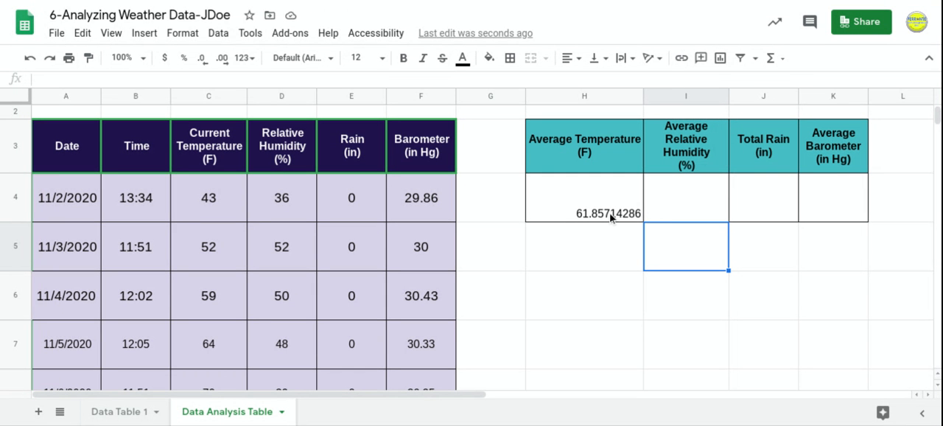
pyautogui.click(611, 216)
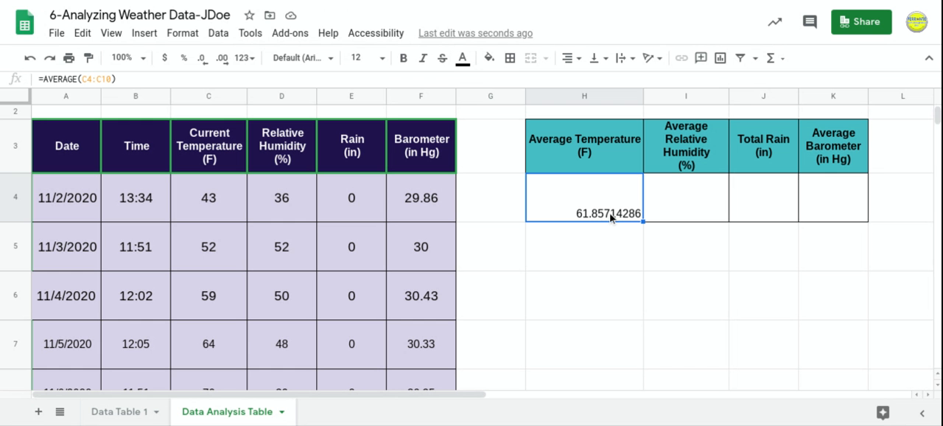
pyautogui.click(184, 33)
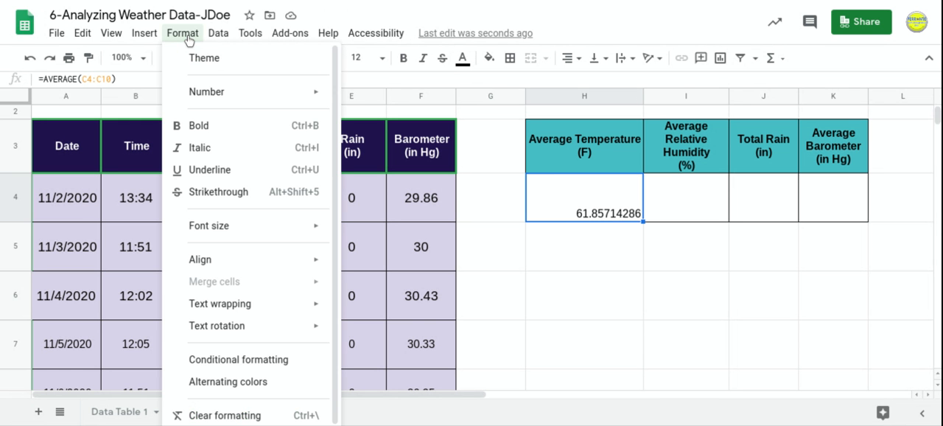
pyautogui.moveTo(204, 93)
pyautogui.moveTo(266, 93)
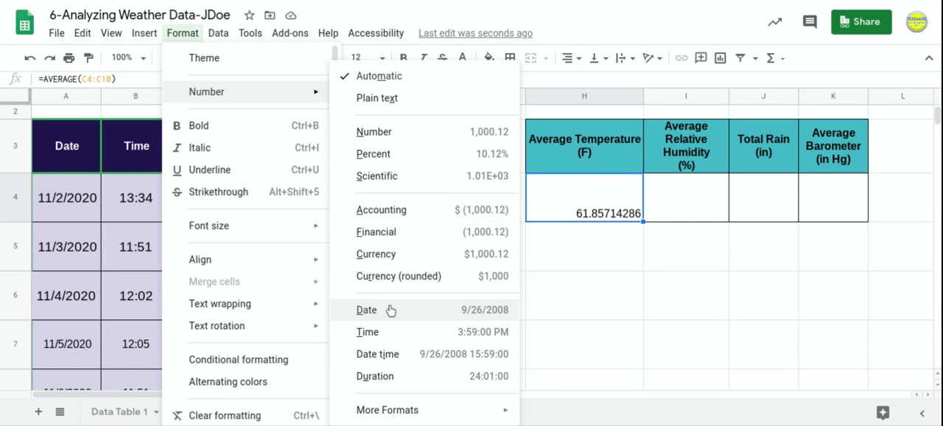
pyautogui.click(376, 134)
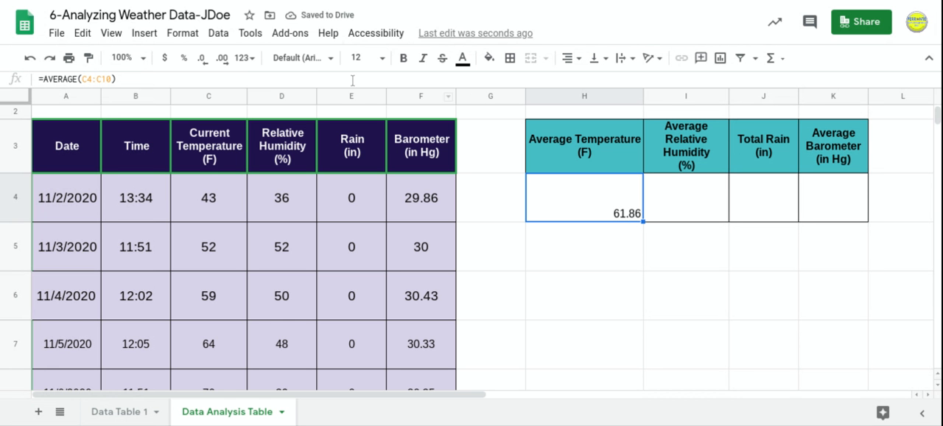
# Try one and three decimal places on the average temperature in H4, and return it to two decimals.
pyautogui.click(203, 65)
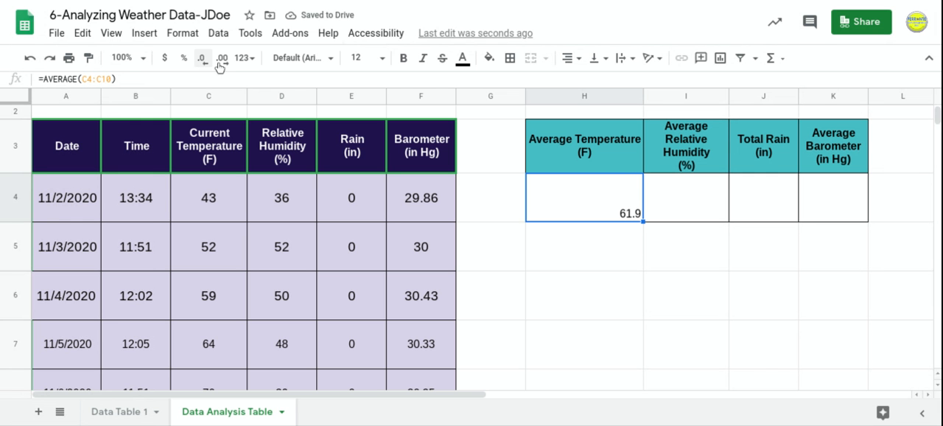
pyautogui.click(222, 65)
pyautogui.click(222, 66)
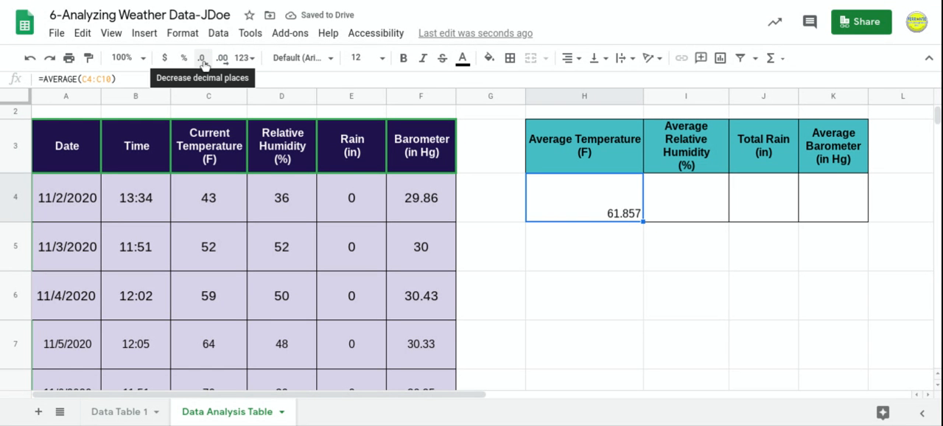
pyautogui.click(203, 63)
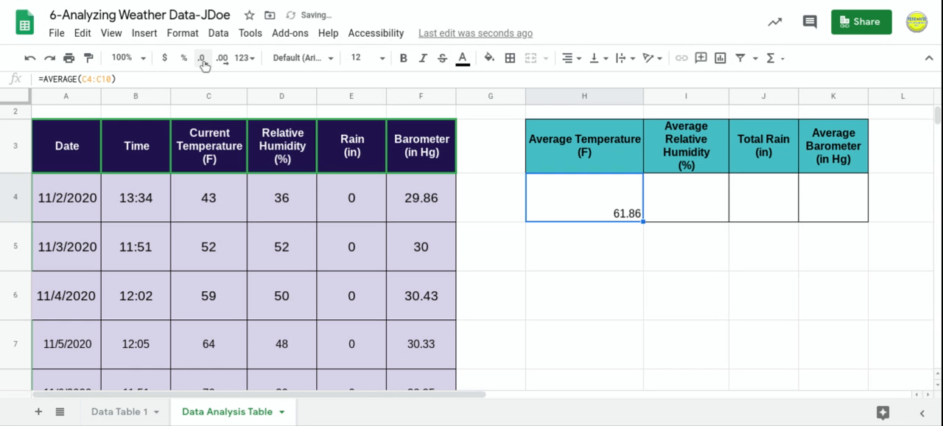
pyautogui.click(205, 67)
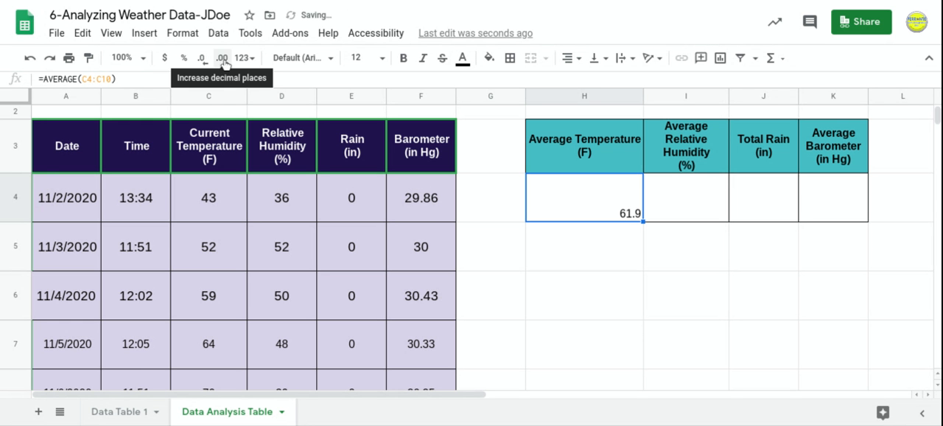
pyautogui.click(224, 64)
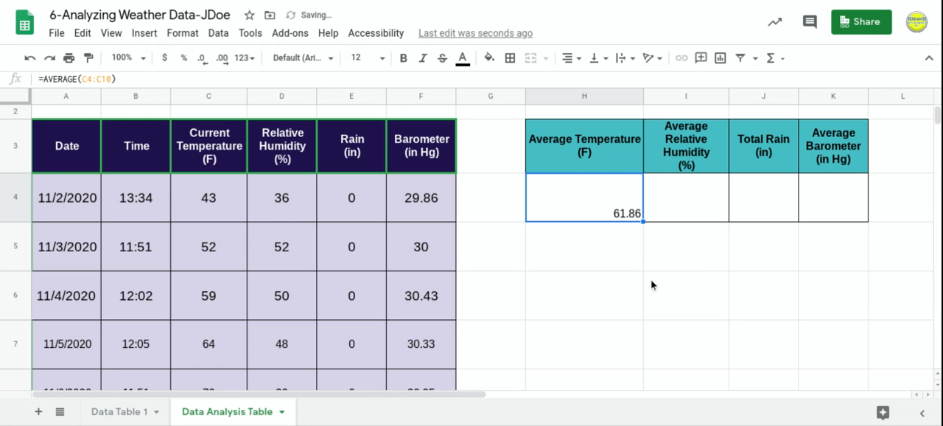
# Enter the formula =AVERAGE(D4:D10) in cell I4 to calculate the average relative humidity.
pyautogui.click(700, 250)
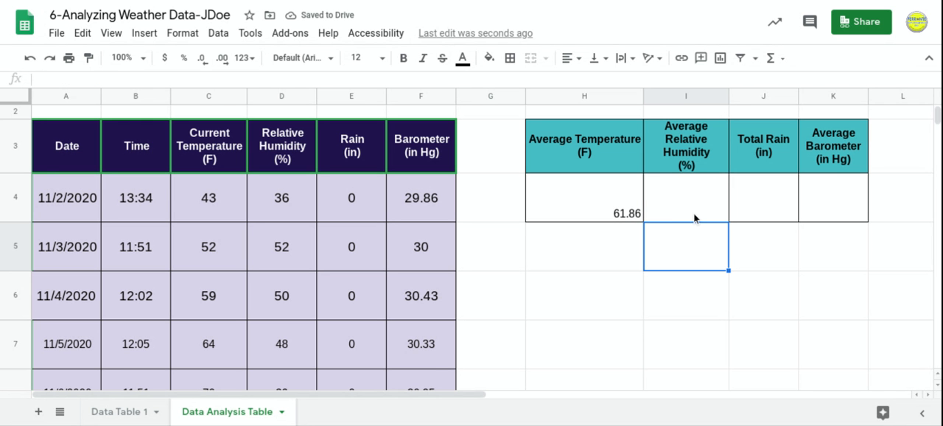
pyautogui.click(693, 217)
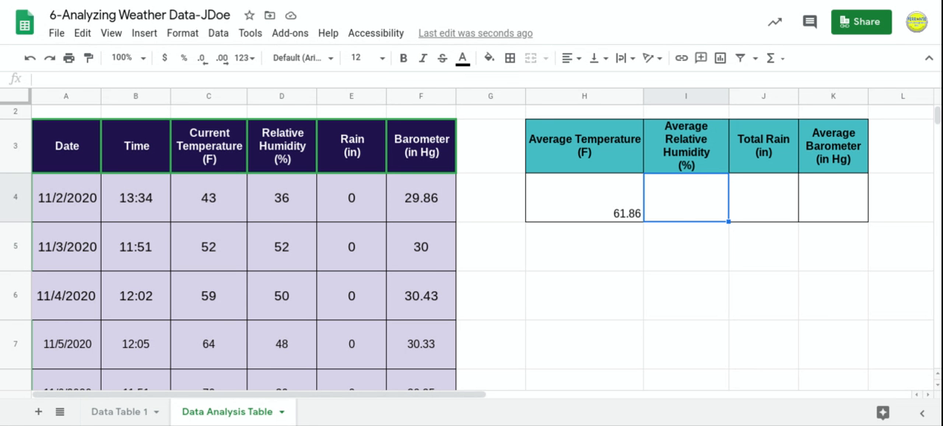
pyautogui.write('=')
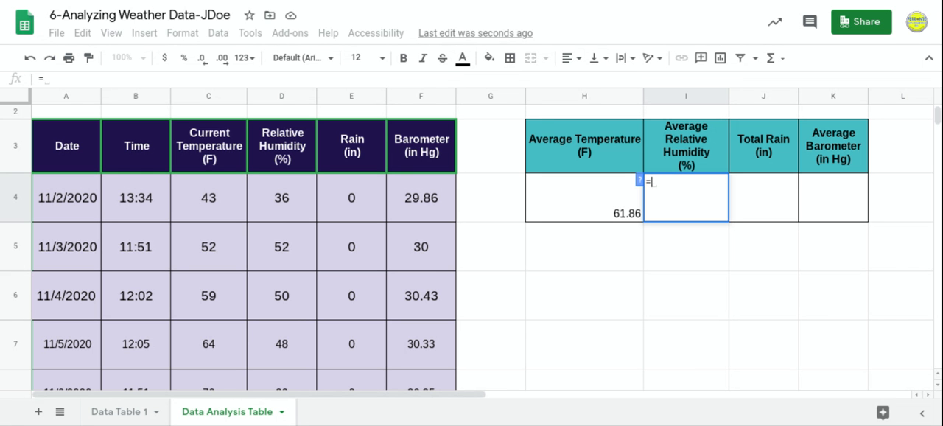
pyautogui.write('AVER')
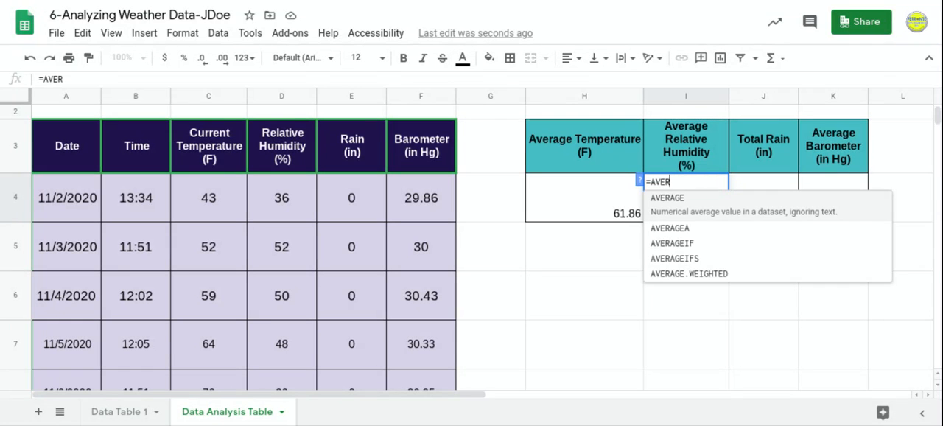
pyautogui.write('AGE(')
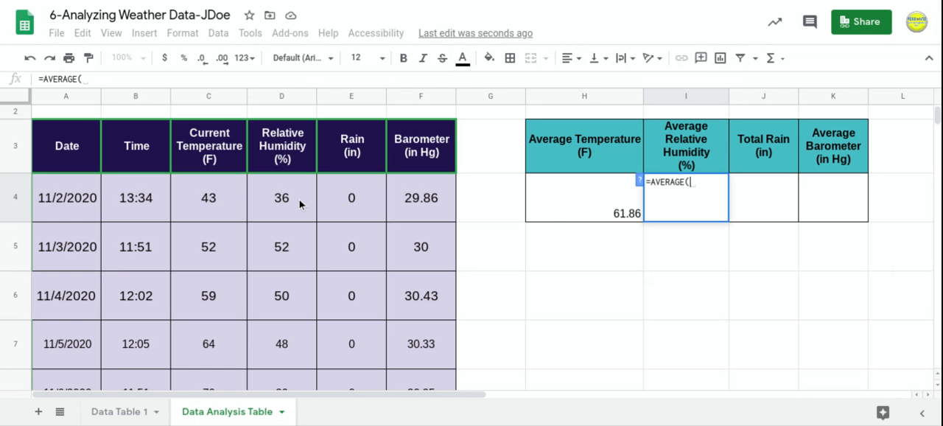
pyautogui.write('D4')
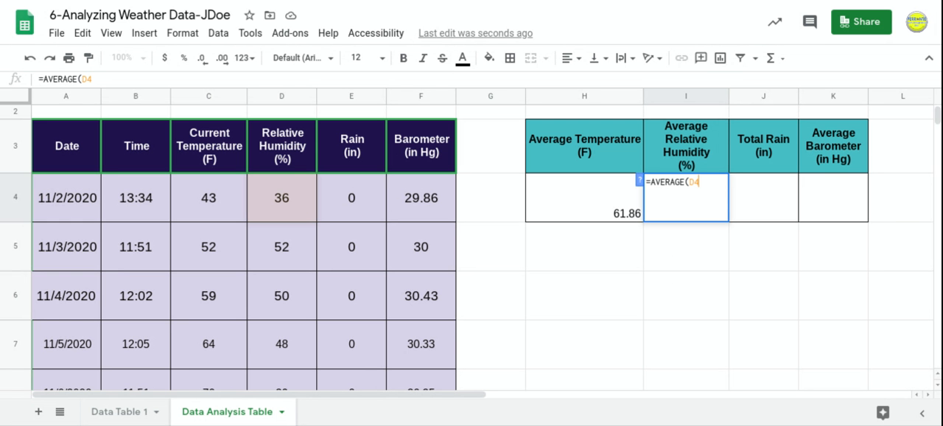
pyautogui.write(':')
pyautogui.scroll(-3, 316, 218)
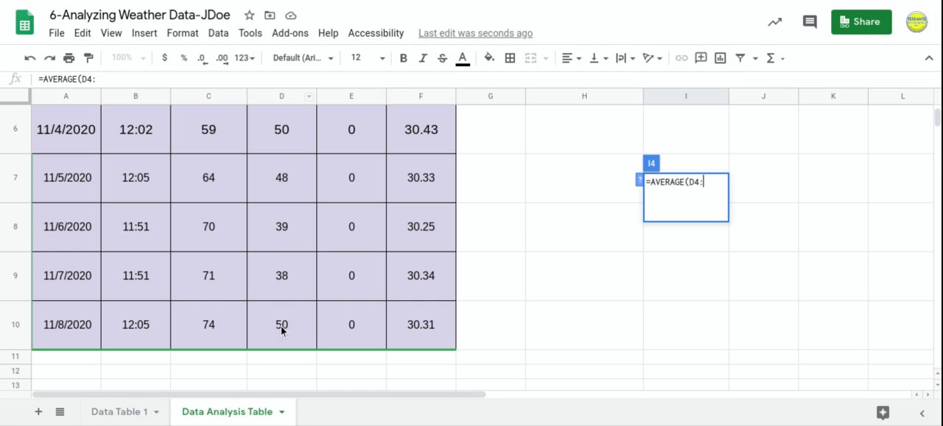
pyautogui.write('D10)')
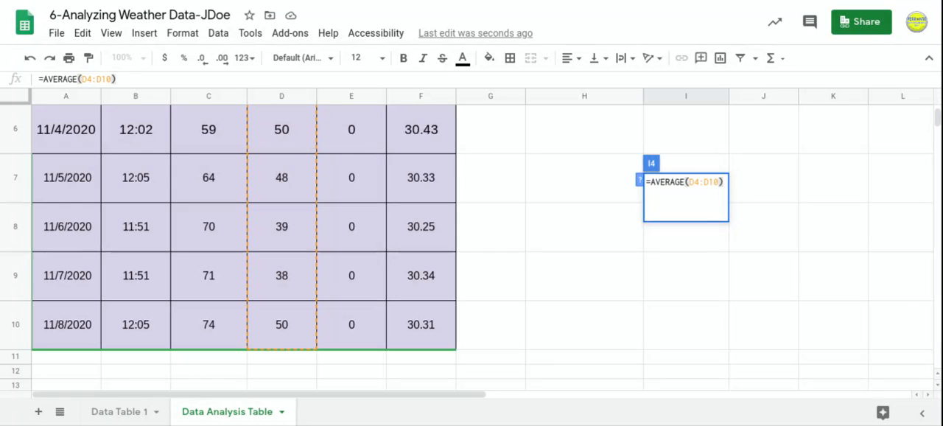
pyautogui.press('Return')
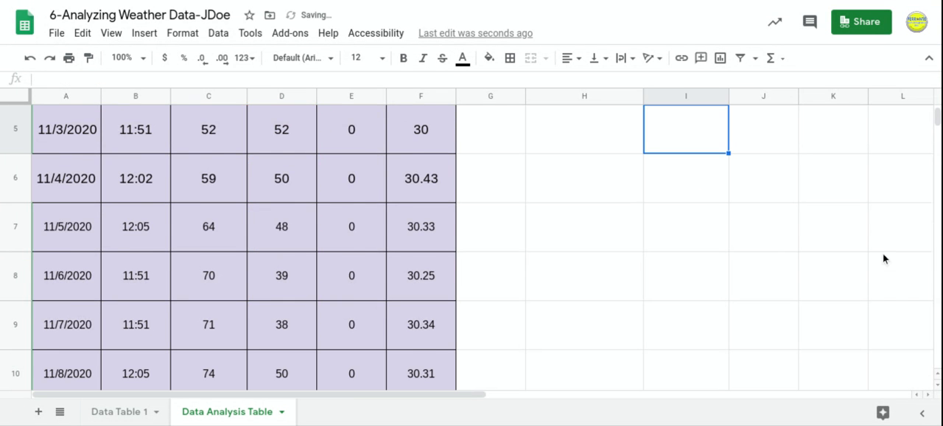
# Reduce the average relative humidity in I4 to one decimal place.
pyautogui.scroll(3, 883, 254)
pyautogui.click(716, 237)
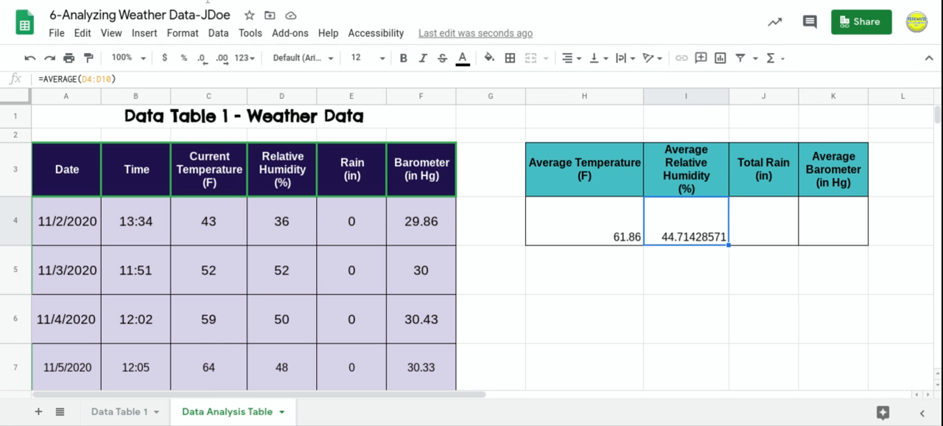
pyautogui.click(204, 61)
pyautogui.click(205, 62)
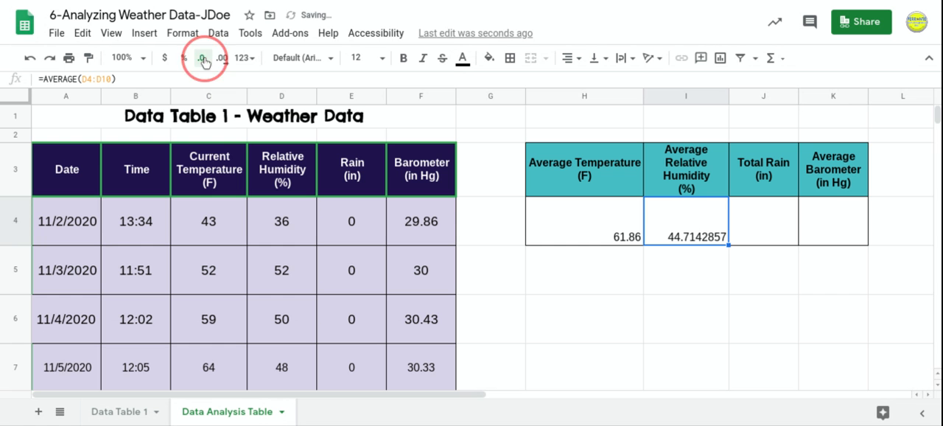
pyautogui.click(205, 62)
pyautogui.click(204, 62)
pyautogui.click(205, 63)
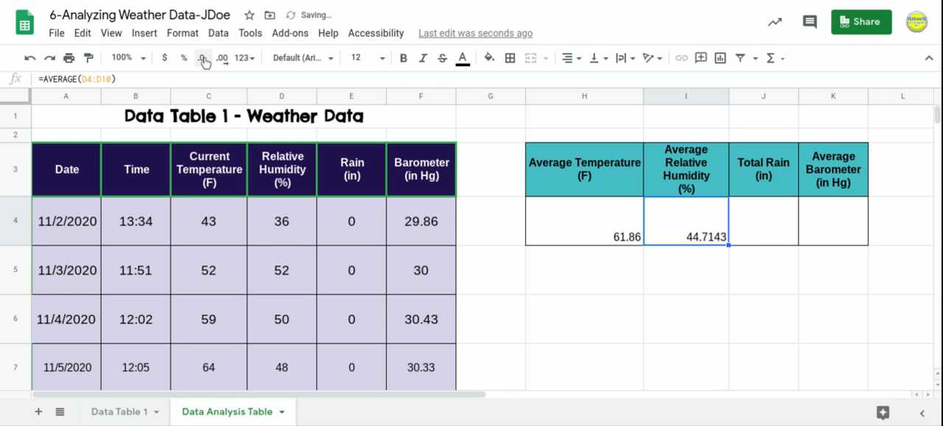
pyautogui.click(204, 62)
pyautogui.click(204, 62)
pyautogui.click(204, 61)
# Enter the formula =AVERAGE(F4:F10) in cell K4 to calculate the average barometer reading.
pyautogui.click(753, 231)
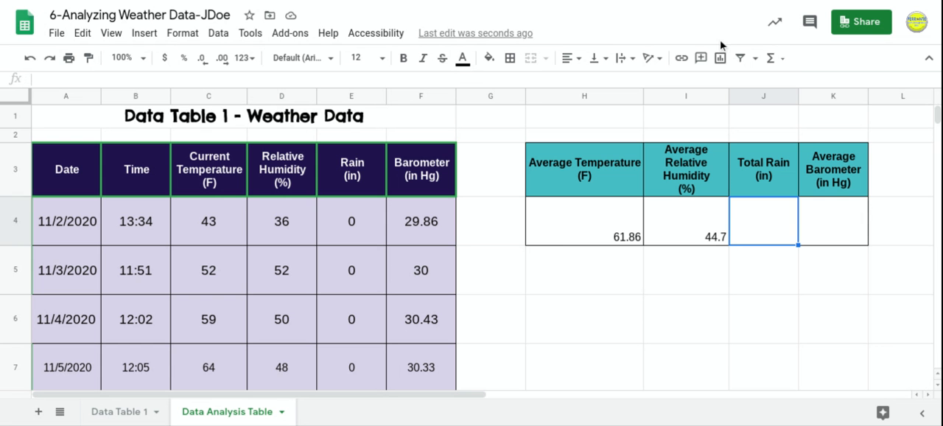
pyautogui.click(845, 234)
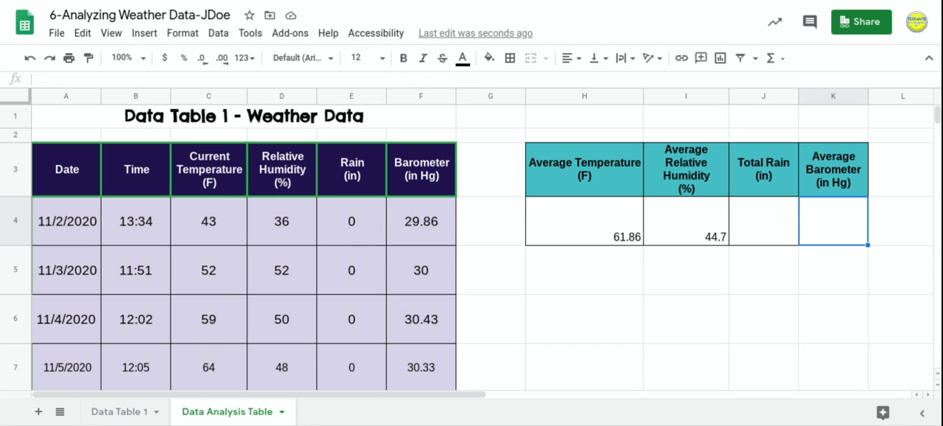
pyautogui.click(782, 61)
pyautogui.click(790, 107)
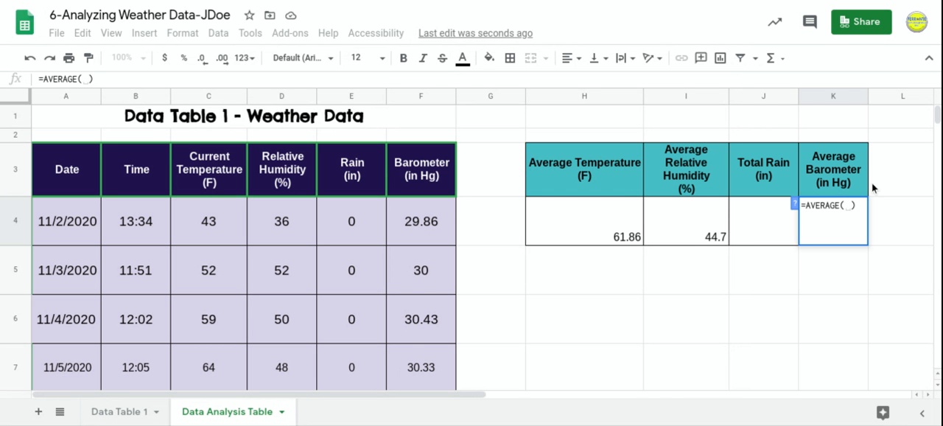
pyautogui.write('F')
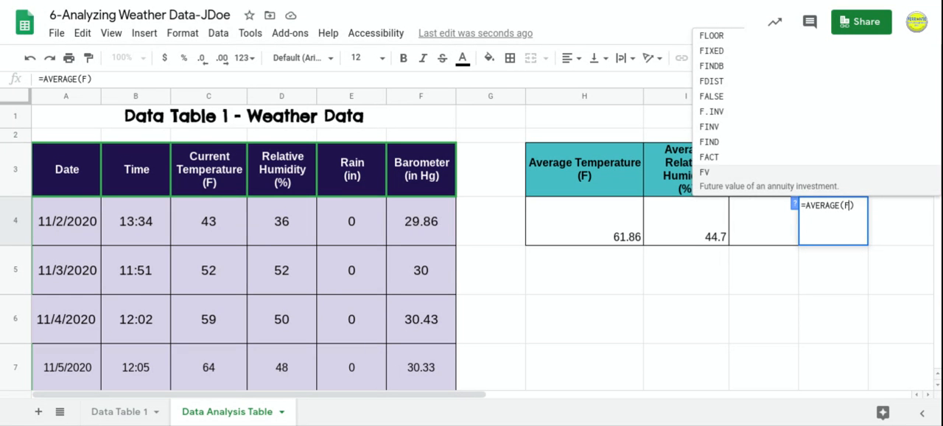
pyautogui.write('4')
pyautogui.write(':F')
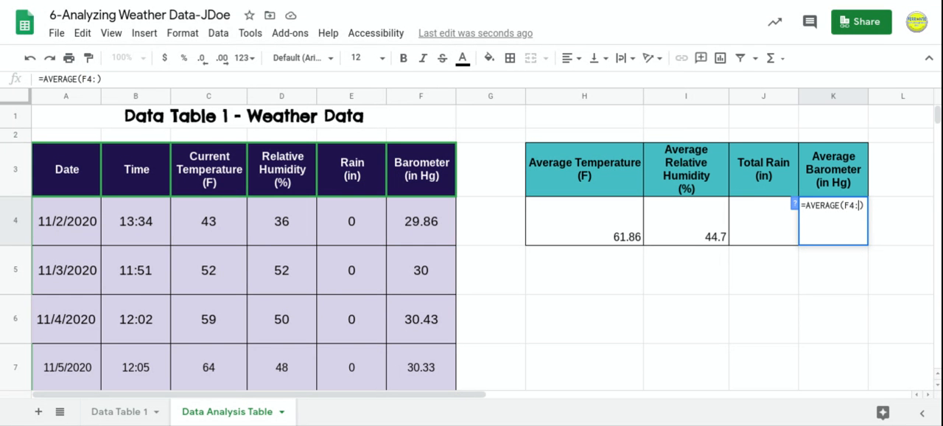
pyautogui.write('10')
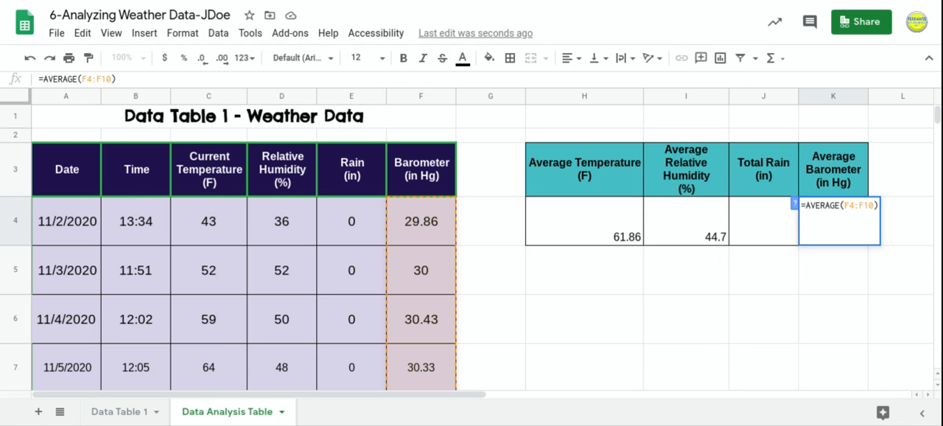
pyautogui.press('Return')
# Format the average barometer result in K4 to one decimal place.
pyautogui.click(862, 223)
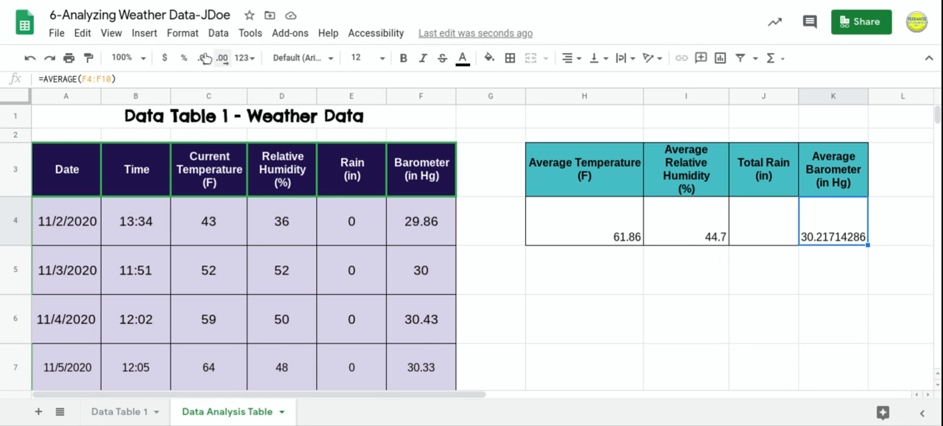
pyautogui.click(203, 58)
pyautogui.click(204, 59)
pyautogui.click(203, 59)
pyautogui.click(204, 59)
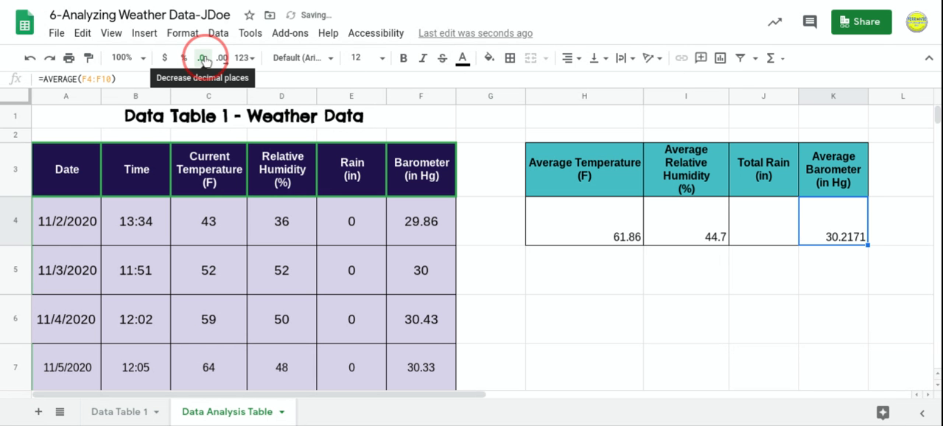
pyautogui.click(204, 58)
pyautogui.click(203, 59)
pyautogui.click(204, 58)
pyautogui.click(204, 58)
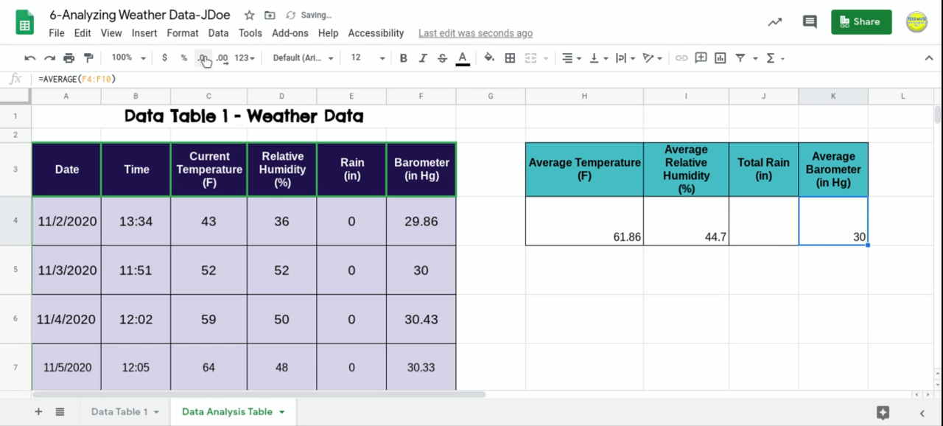
pyautogui.click(223, 59)
# Try to total the rain readings by applying the SUM function with cells J3:J4 selected.
pyautogui.click(763, 267)
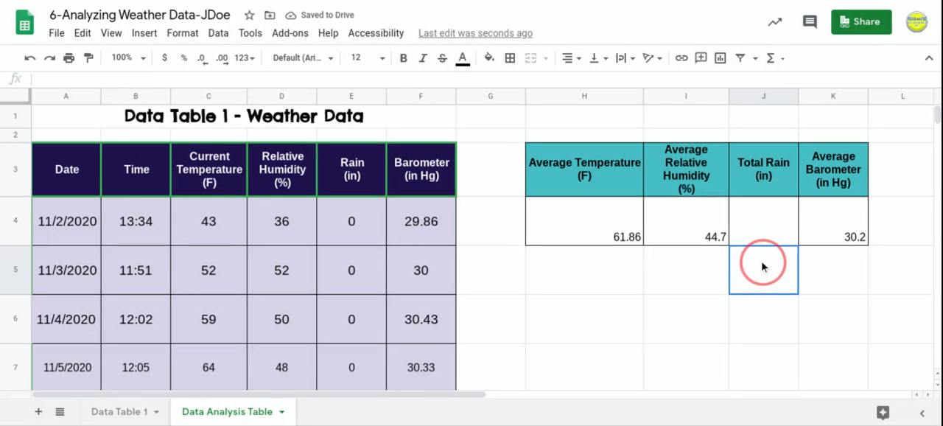
pyautogui.click(762, 239)
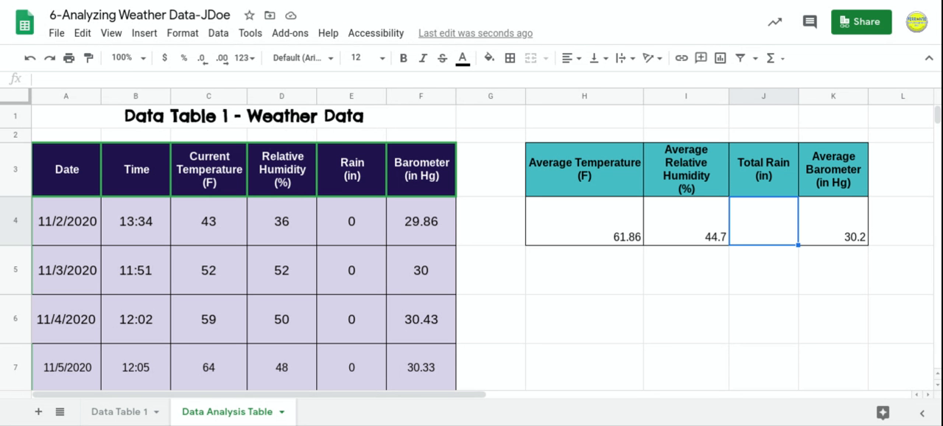
pyautogui.scroll(-2, 360, 224)
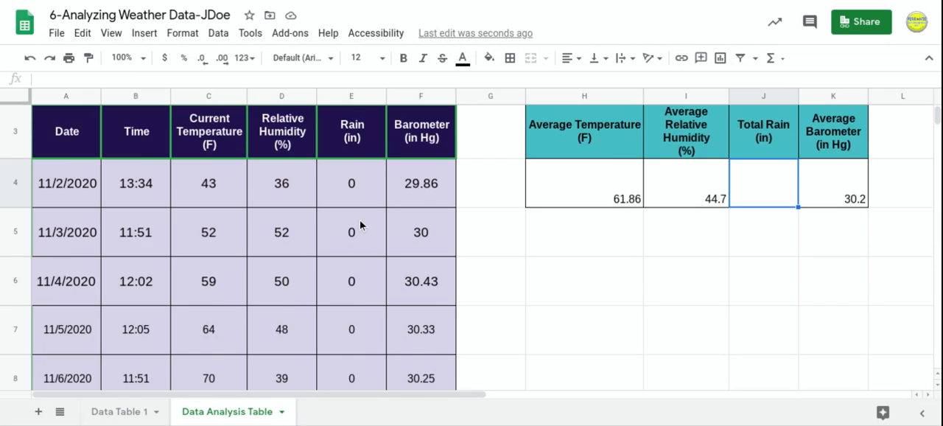
pyautogui.scroll(1, 361, 225)
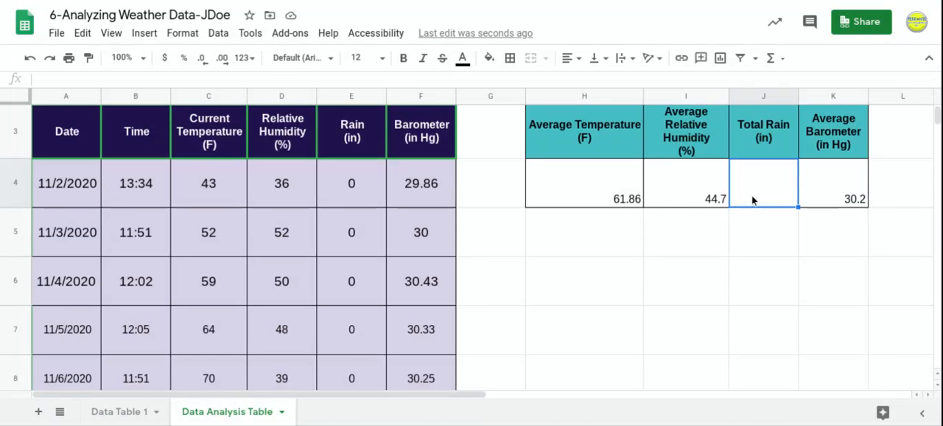
pyautogui.moveTo(779, 173); pyautogui.dragTo(798, 123)
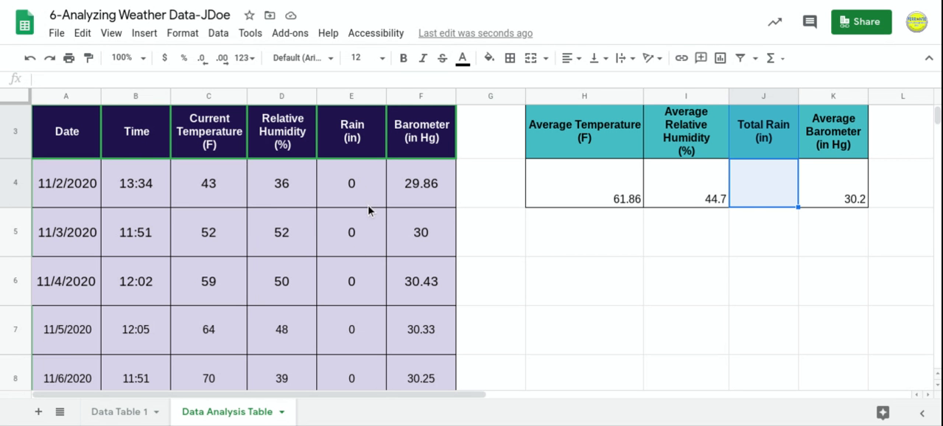
pyautogui.click(782, 59)
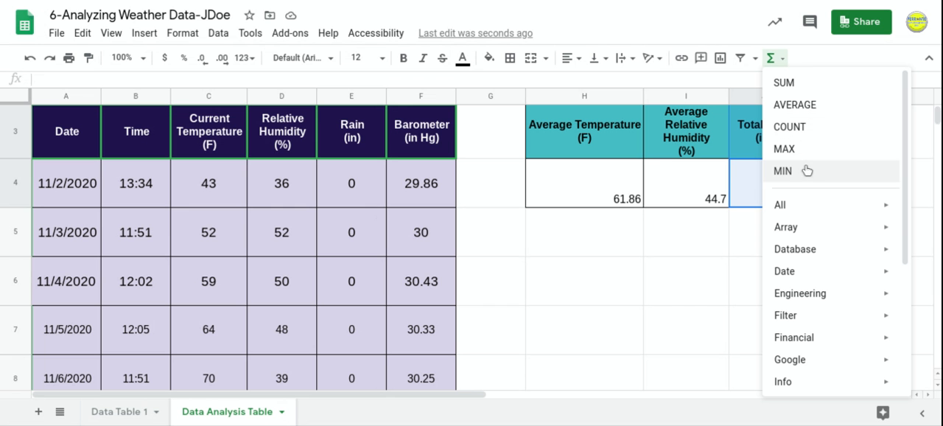
pyautogui.click(792, 87)
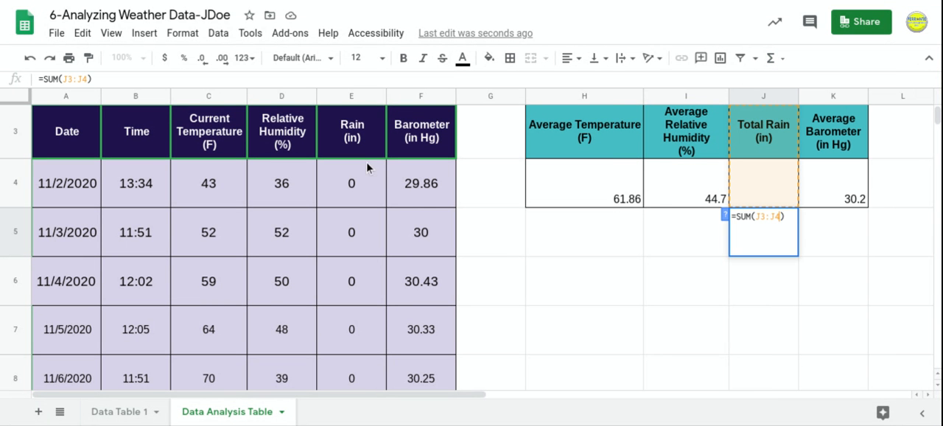
pyautogui.click(359, 187)
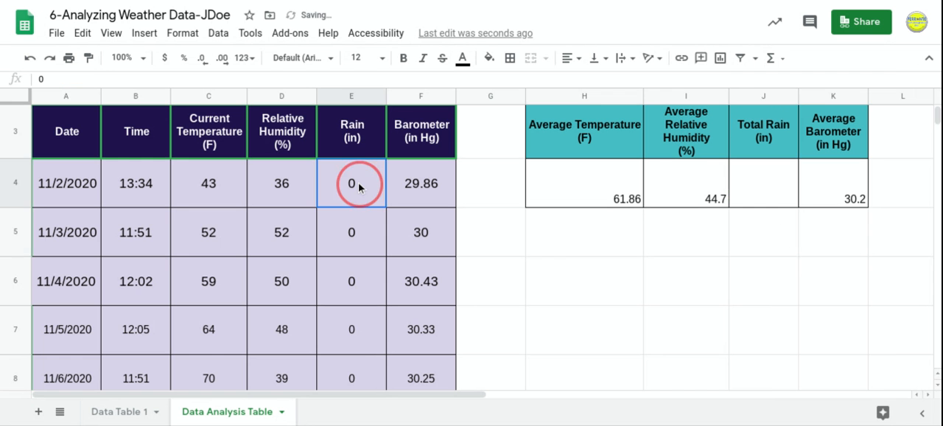
pyautogui.moveTo(359, 188); pyautogui.dragTo(354, 295)
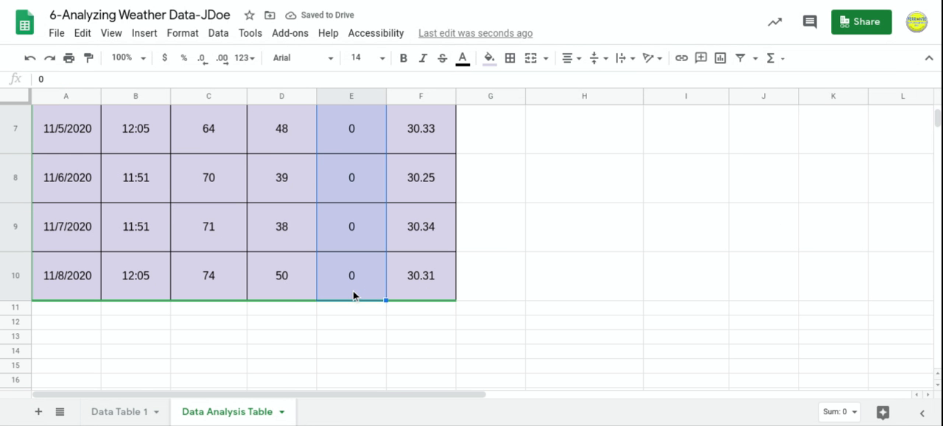
pyautogui.scroll(5, 526, 290)
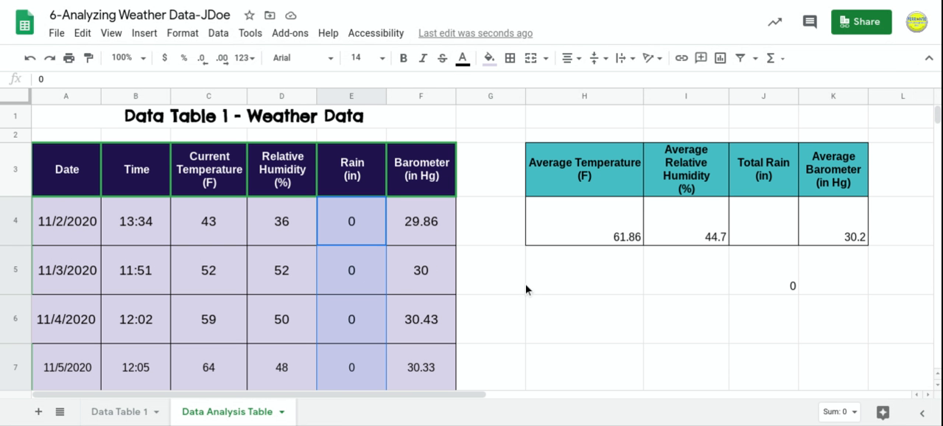
# Delete the misplaced SUM formula from cell J5.
pyautogui.click(770, 235)
pyautogui.click(779, 285)
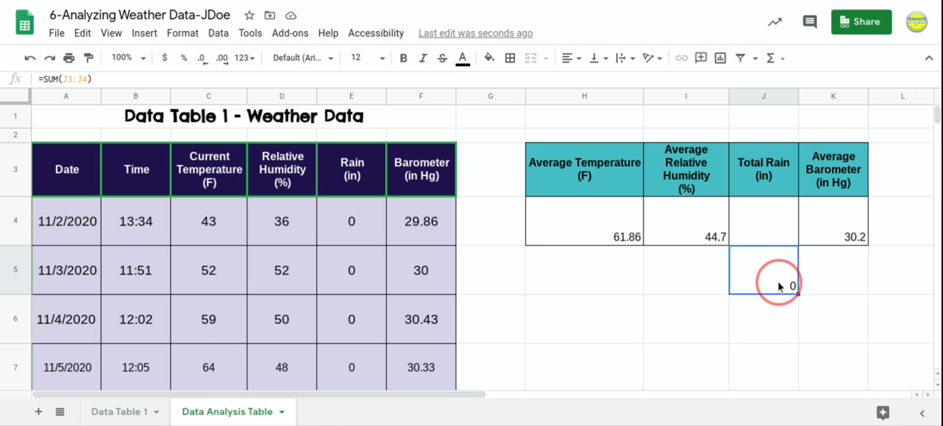
pyautogui.doubleClick(779, 286)
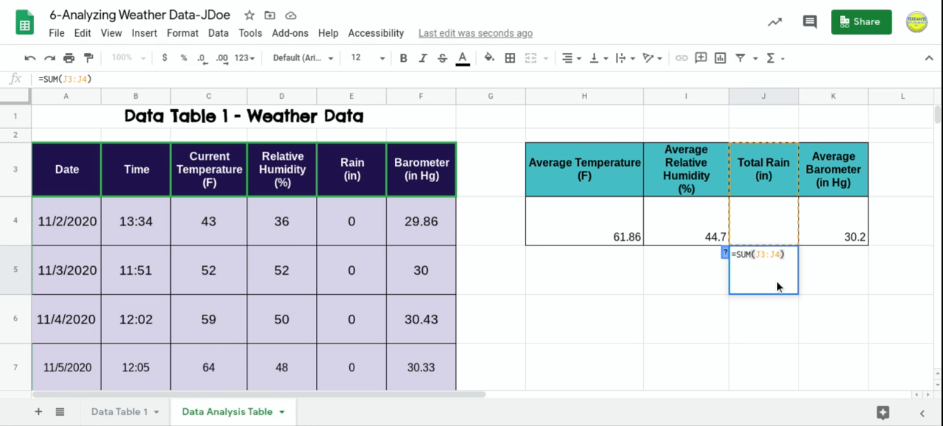
pyautogui.click(824, 288)
pyautogui.click(778, 274)
pyautogui.press('Delete')
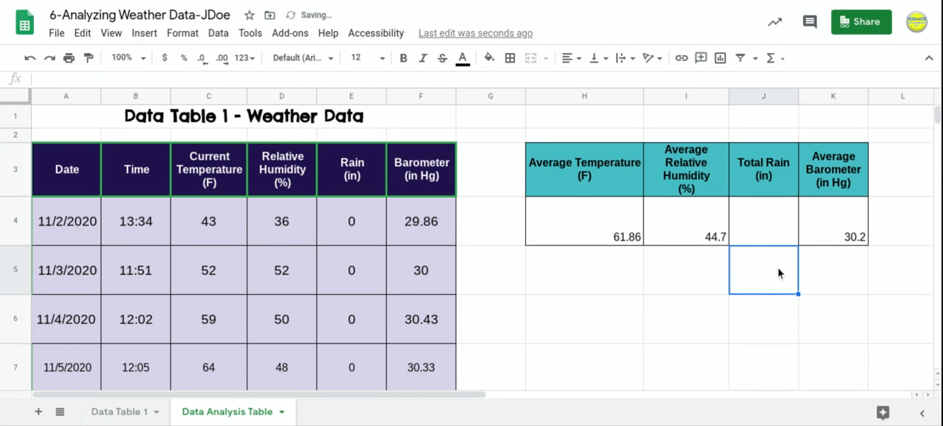
# Enter the formula =SUM(E4:E10) in cell J4 to calculate the total rain.
pyautogui.click(775, 228)
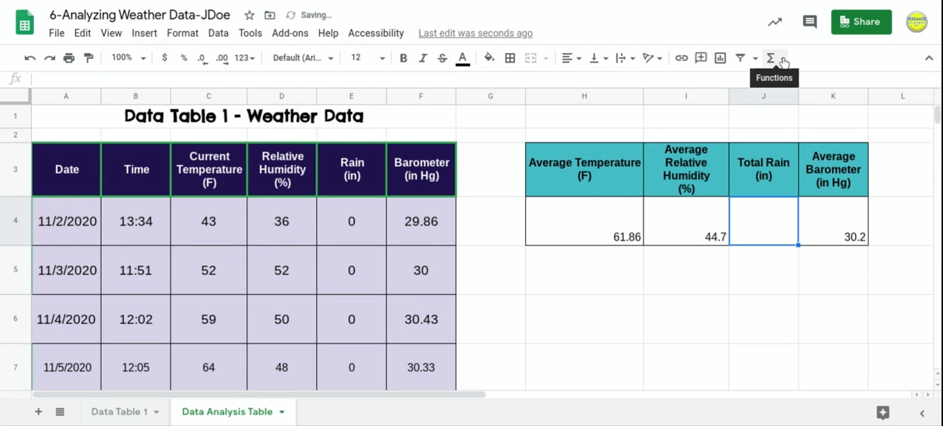
pyautogui.click(772, 58)
pyautogui.click(784, 83)
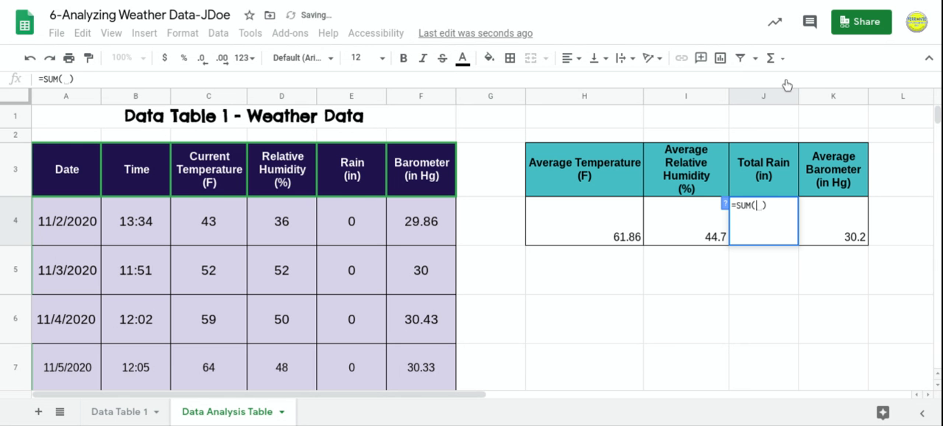
pyautogui.moveTo(355, 215); pyautogui.dragTo(352, 251)
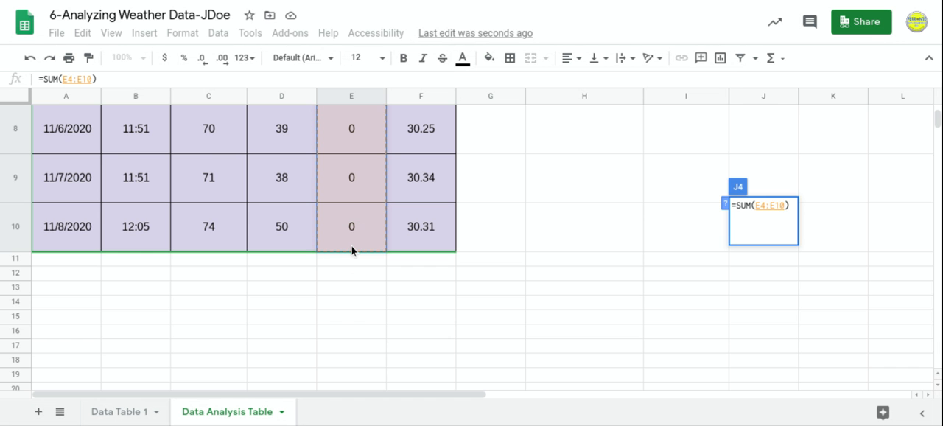
pyautogui.press('Return')
pyautogui.scroll(3, 637, 236)
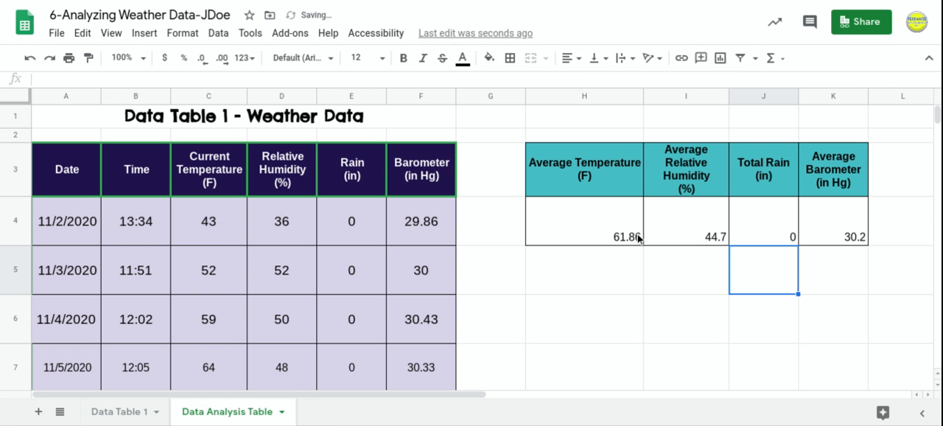
pyautogui.click(753, 230)
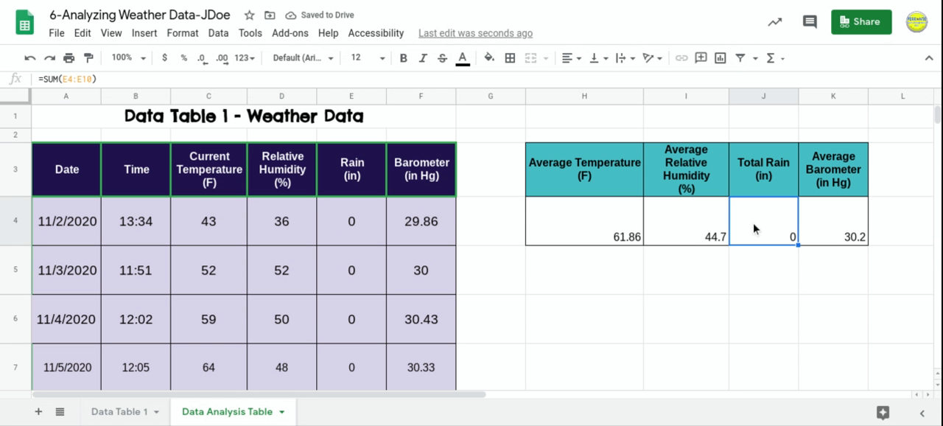
# Test the rain total by setting the rain value in E4 to 2 and in E5 to 4.
pyautogui.click(351, 237)
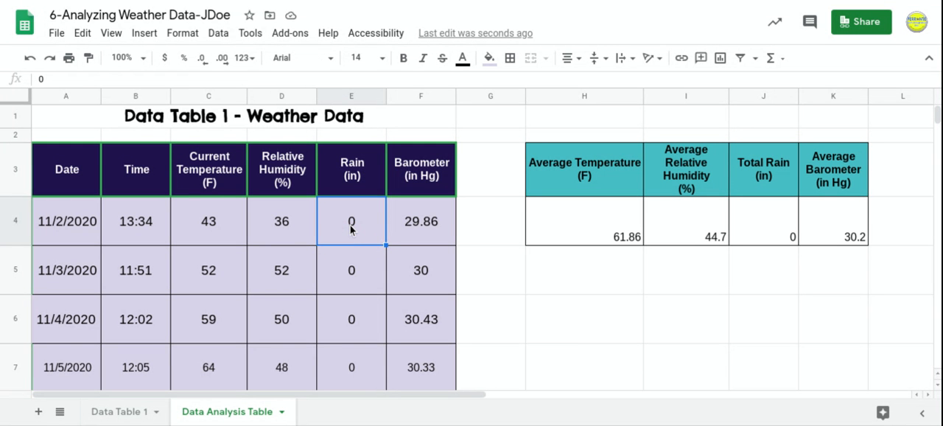
pyautogui.write('2')
pyautogui.press('Return')
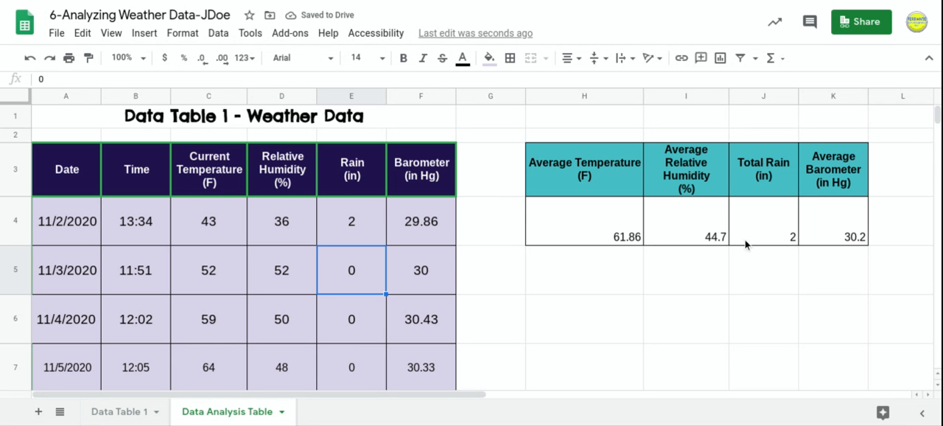
pyautogui.click(352, 221)
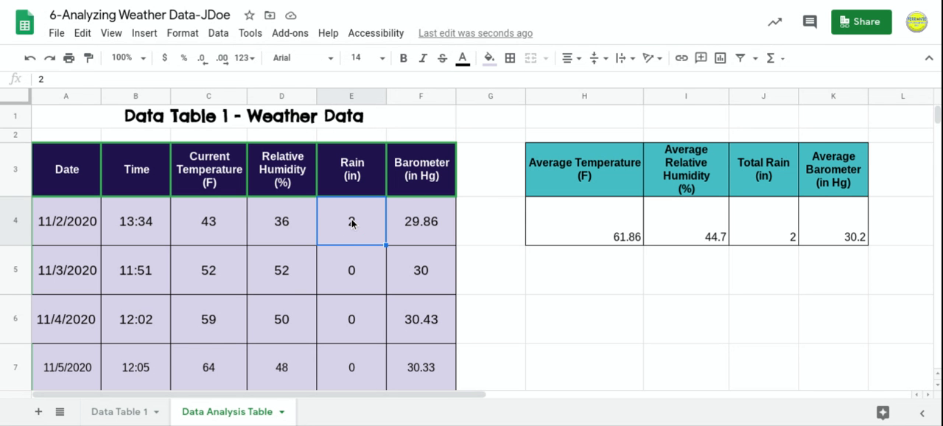
pyautogui.click(357, 272)
pyautogui.write('4')
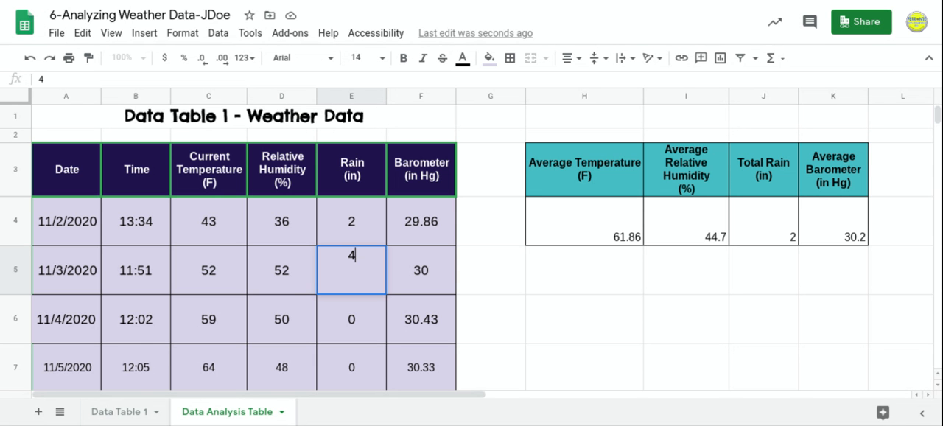
pyautogui.press('Return')
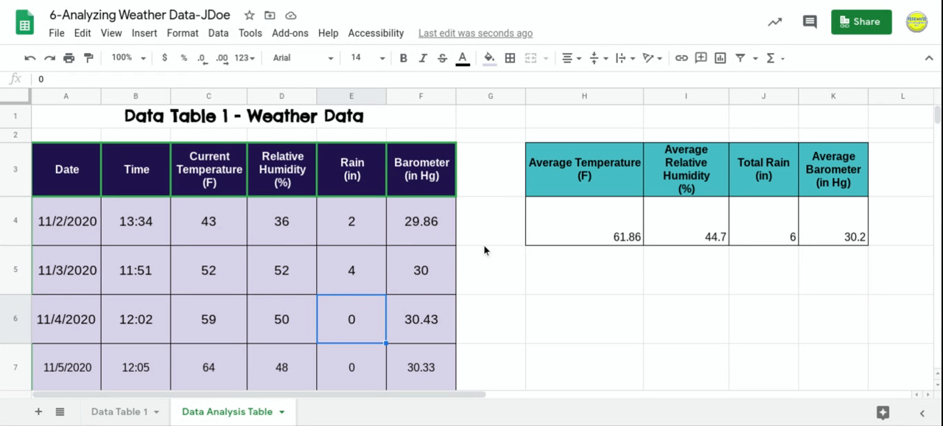
# Reset the rain test values in cells E4 and E5 to 0.
pyautogui.click(370, 230)
pyautogui.write('0')
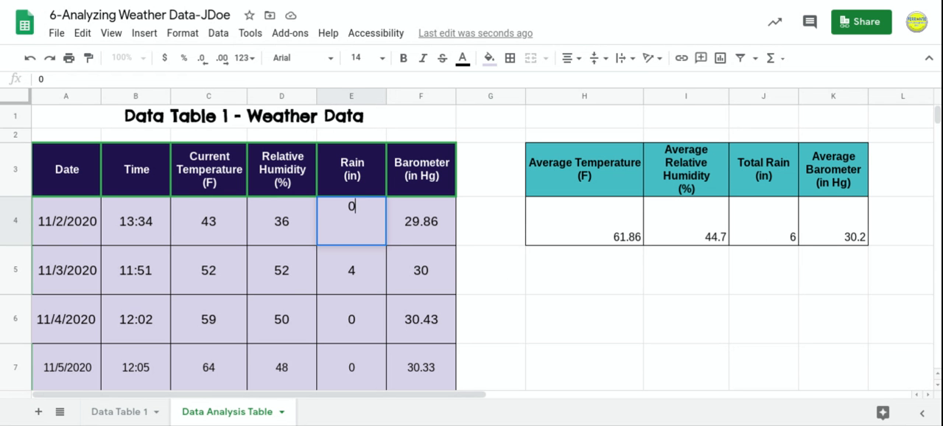
pyautogui.press('Return')
pyautogui.write('0')
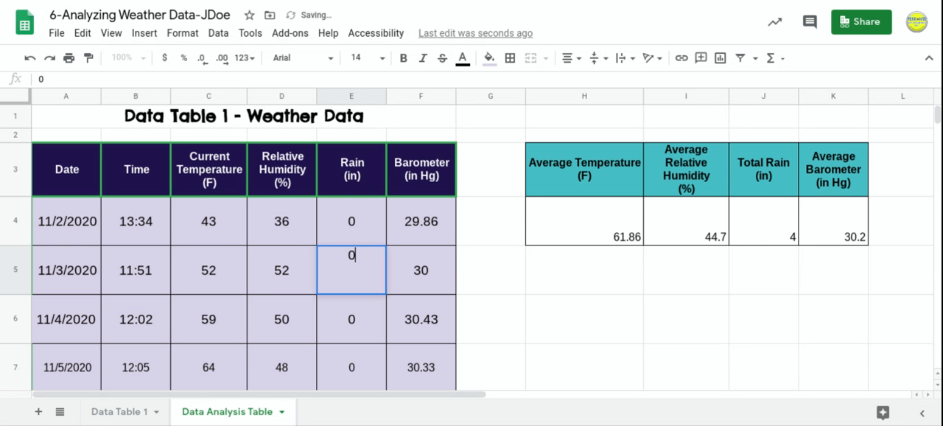
pyautogui.click(394, 240)
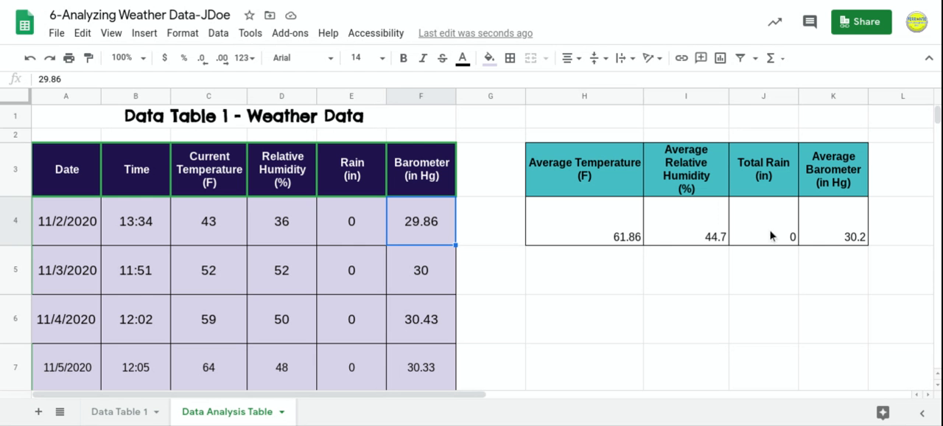
# Remove the colon from the average humidity formula in cell I4, making it =AVERAGE(D4 D10).
pyautogui.doubleClick(703, 233)
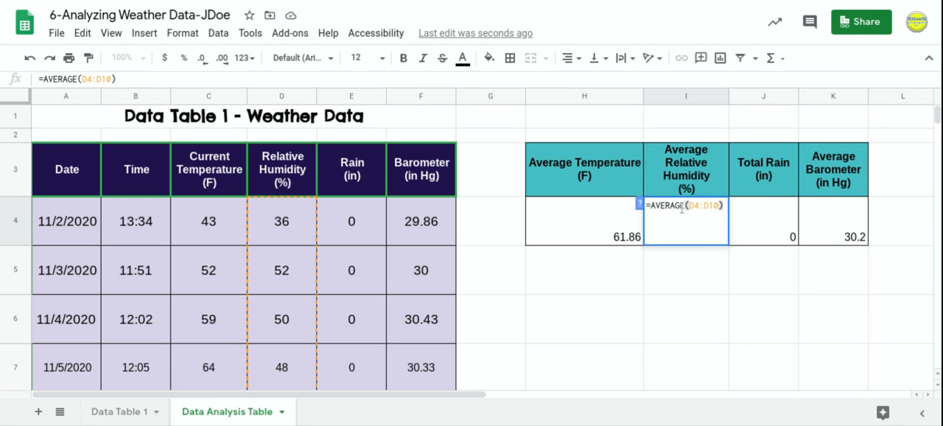
pyautogui.click(682, 206)
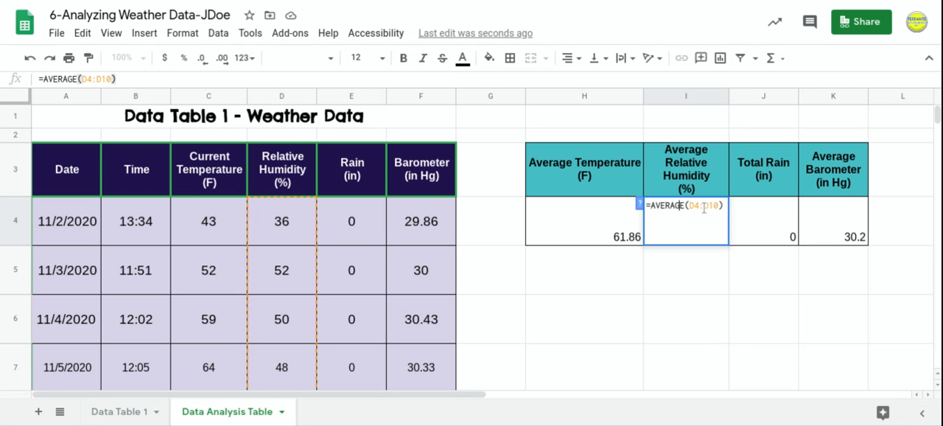
pyautogui.click(704, 208)
pyautogui.press('BackSpace')
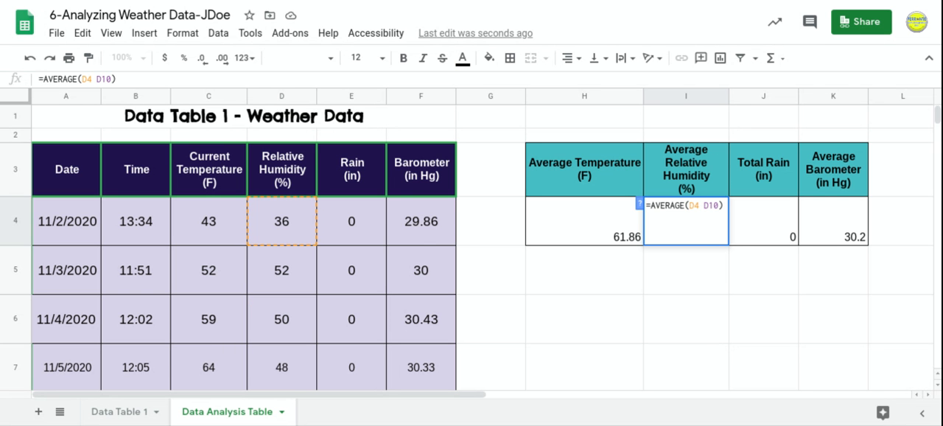
pyautogui.click(701, 281)
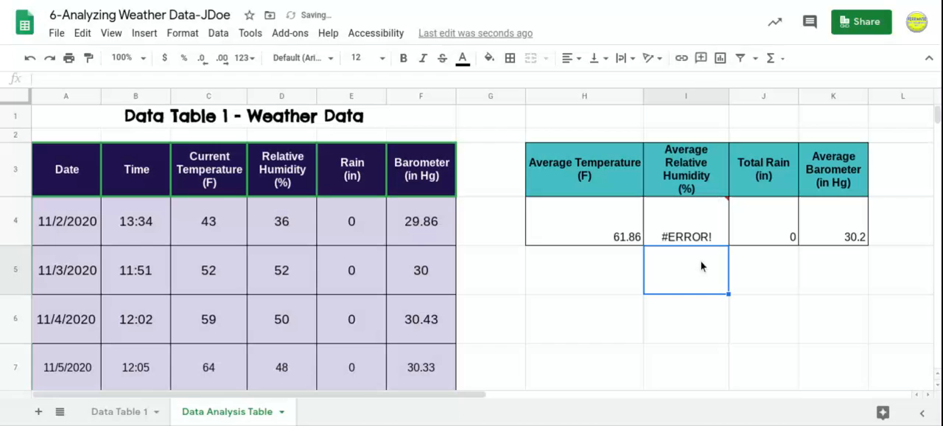
# Inspect the error note on cell I4 and examine where the colon is missing in its formula.
pyautogui.moveTo(714, 214)
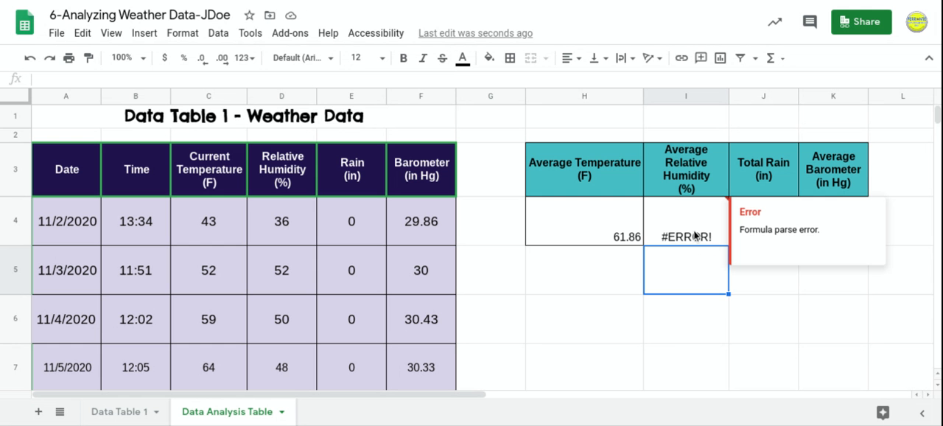
pyautogui.doubleClick(689, 235)
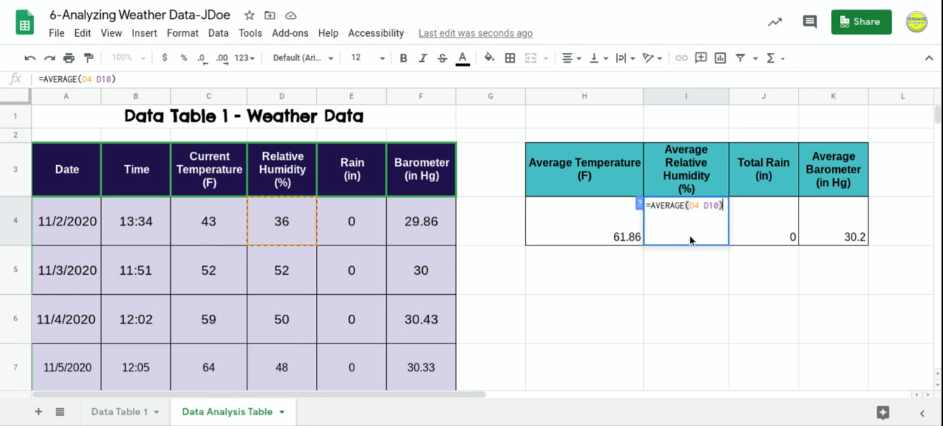
pyautogui.click(704, 205)
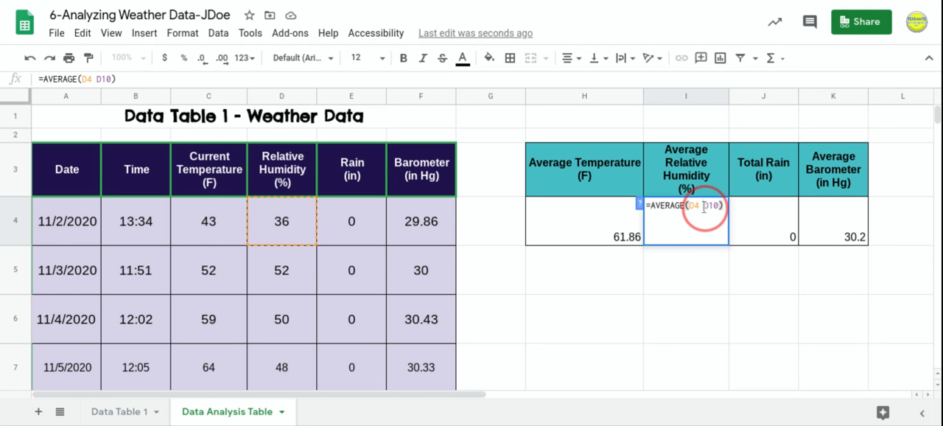
pyautogui.press('Return')
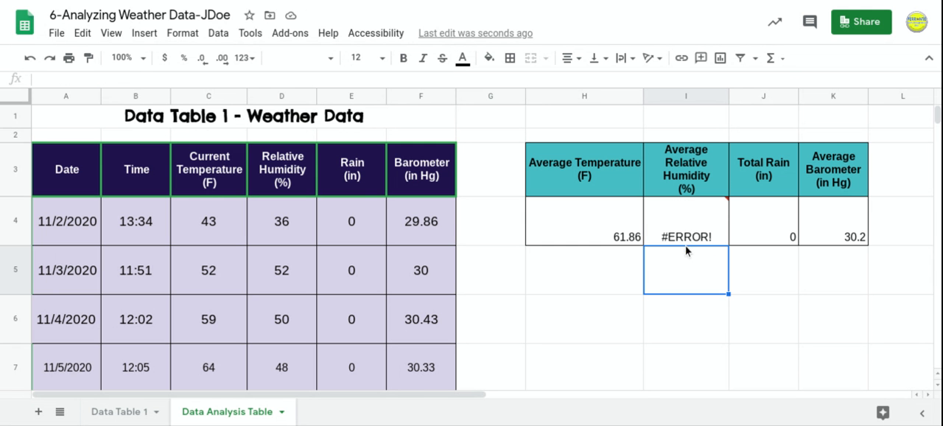
# Delete the broken average humidity formula from cell I4.
pyautogui.click(683, 235)
pyautogui.press('Delete')
pyautogui.click(702, 286)
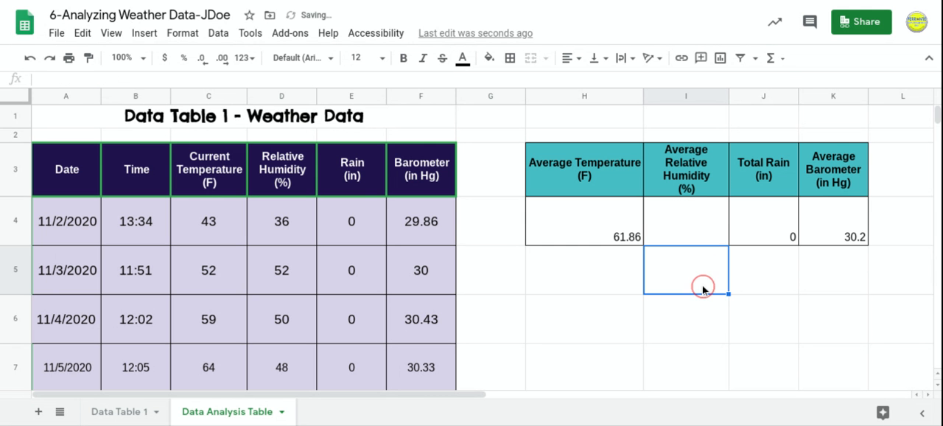
# Insert the AVERAGE function in cell I4 over the relative humidity readings D4:D10.
pyautogui.click(783, 59)
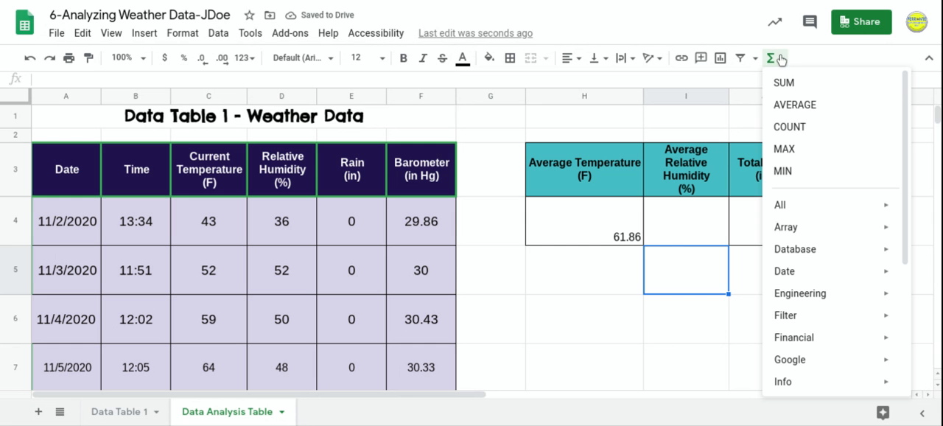
pyautogui.click(677, 228)
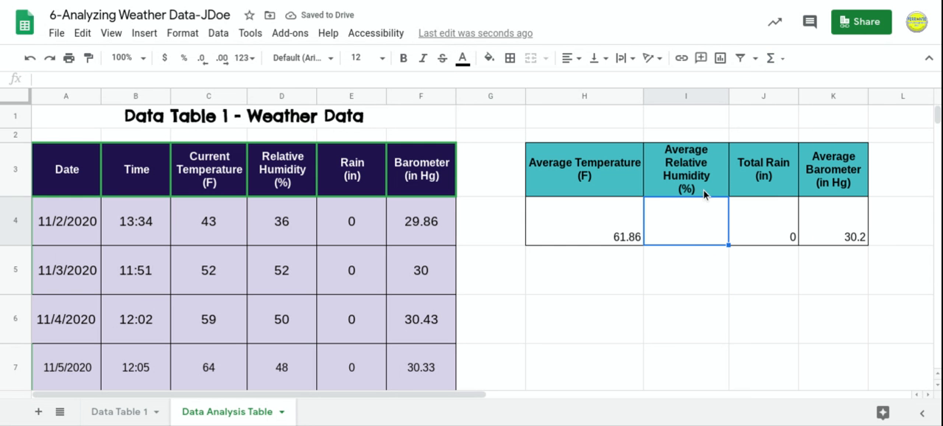
pyautogui.click(776, 60)
pyautogui.click(789, 104)
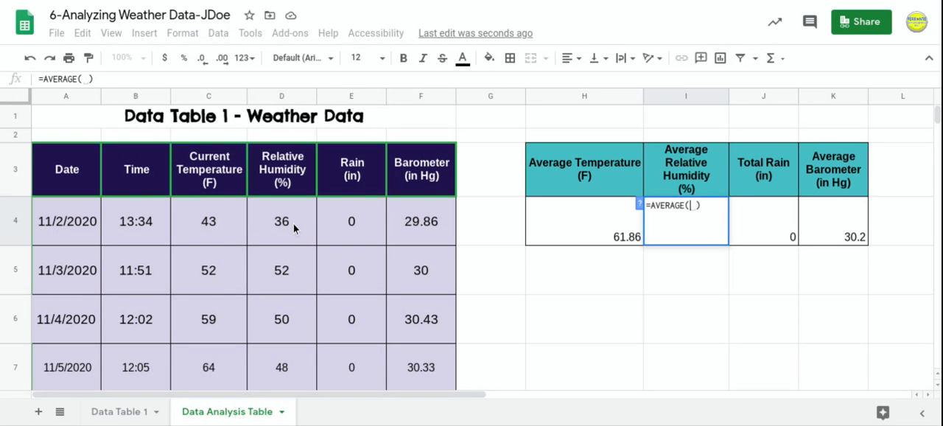
pyautogui.moveTo(294, 223); pyautogui.dragTo(293, 335)
pyautogui.press('Return')
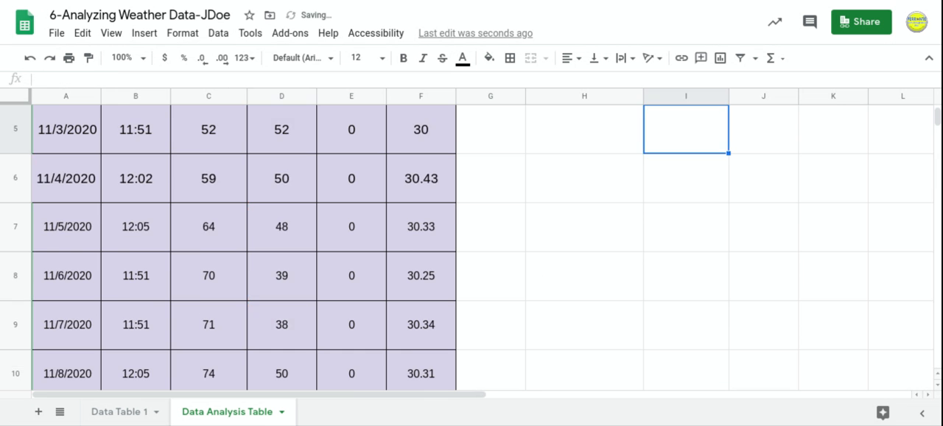
pyautogui.click(646, 268)
pyautogui.scroll(5, 646, 270)
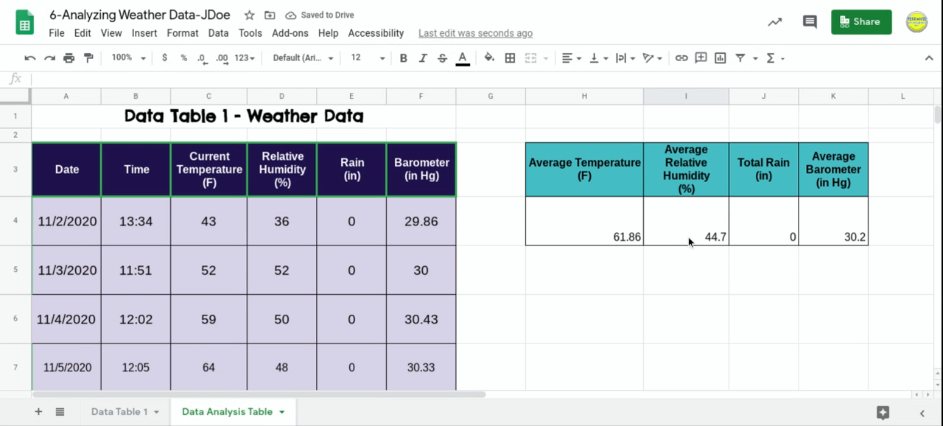
# Review the range used by the average humidity formula in cell I4, leaving the formula as is.
pyautogui.click(688, 237)
pyautogui.doubleClick(689, 237)
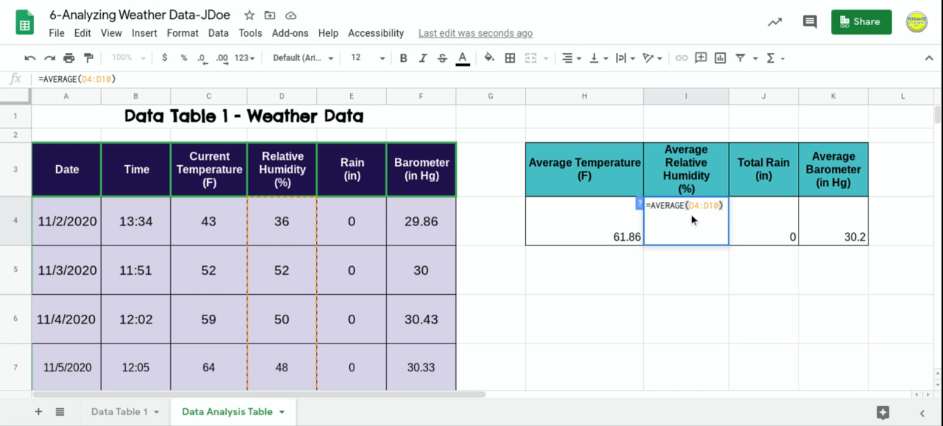
pyautogui.click(690, 272)
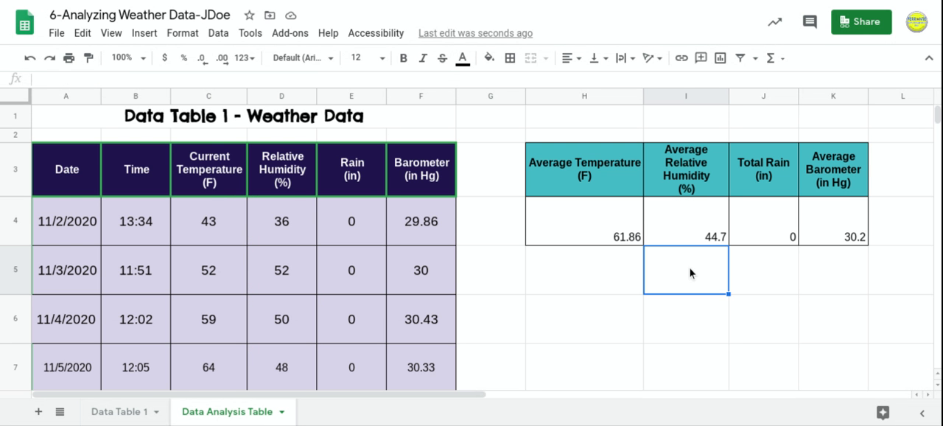